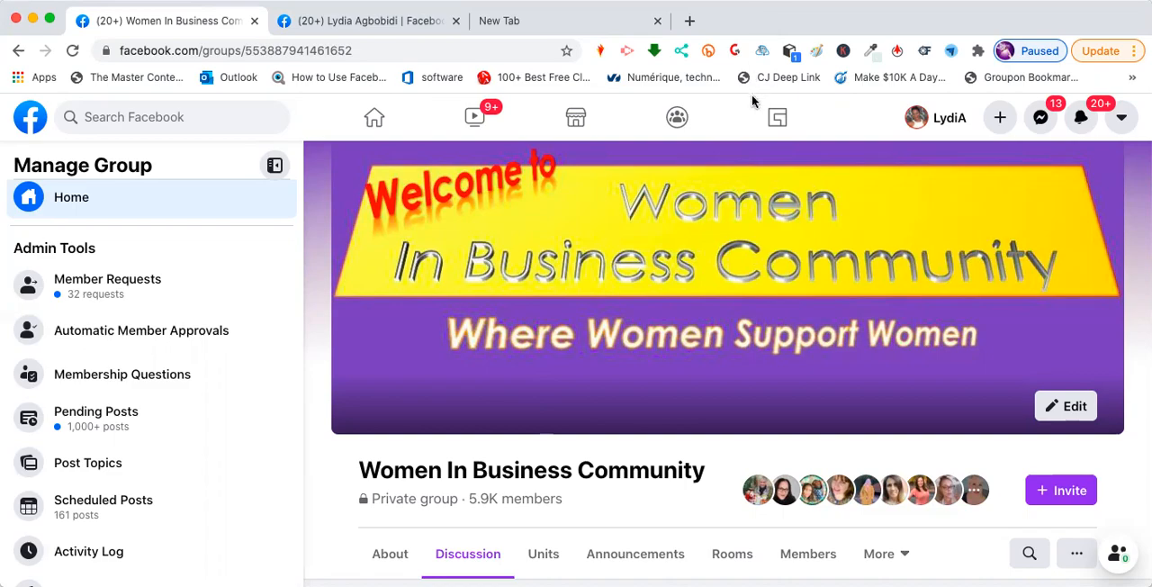
# - Go to the Groups page and open the form for creating a new group
pyautogui.scroll(-3, 752, 93)
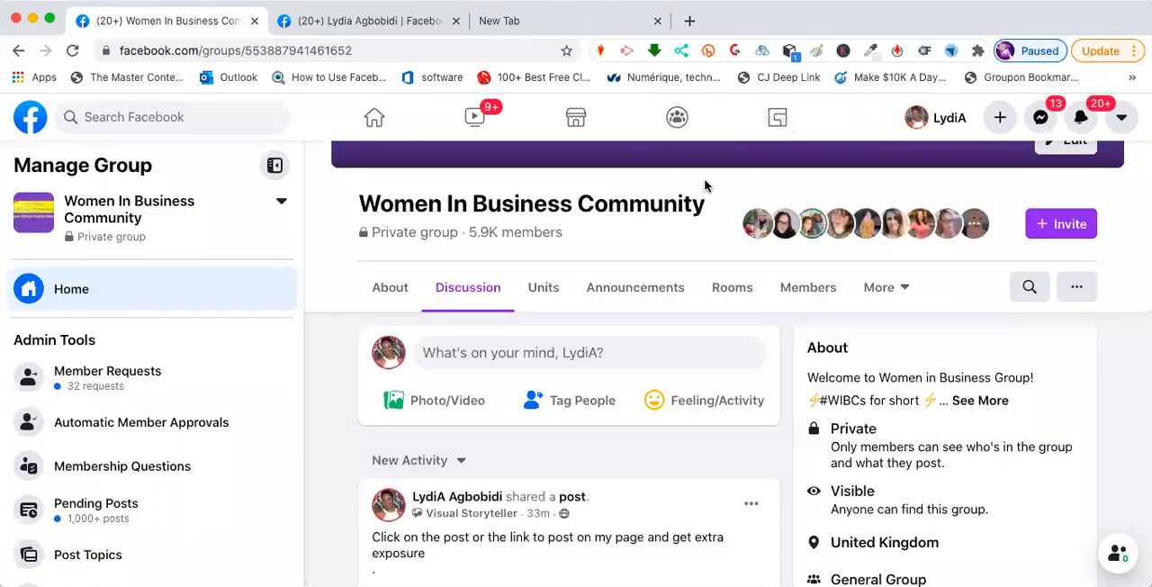
pyautogui.click(677, 119)
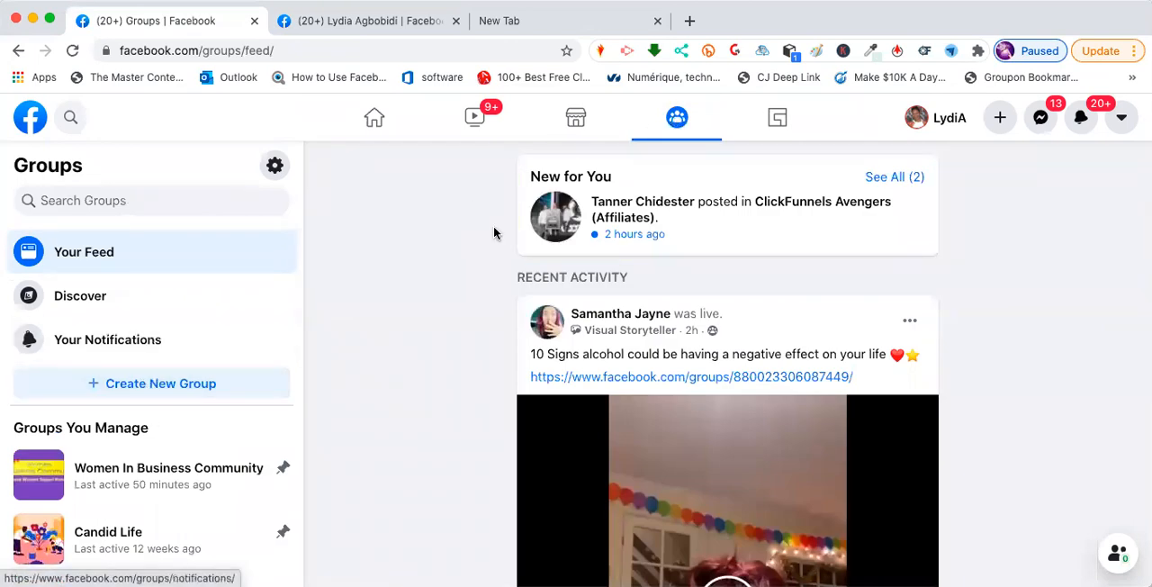
pyautogui.click(206, 392)
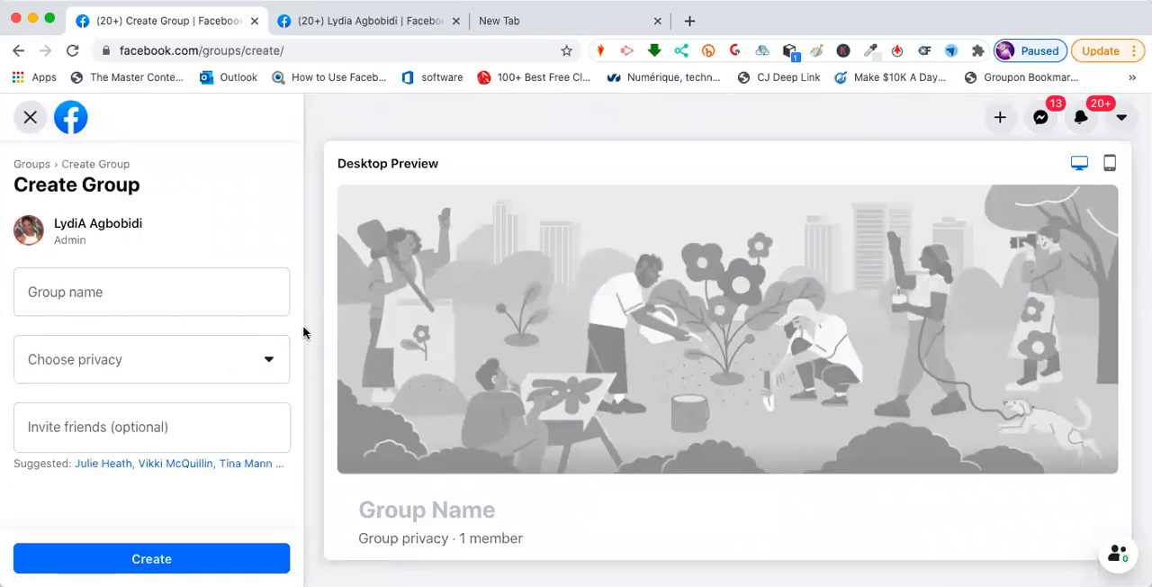
# - Name the new group with the owner's first name followed by "'s Group"
pyautogui.click(162, 286)
pyautogui.write('Lydia')
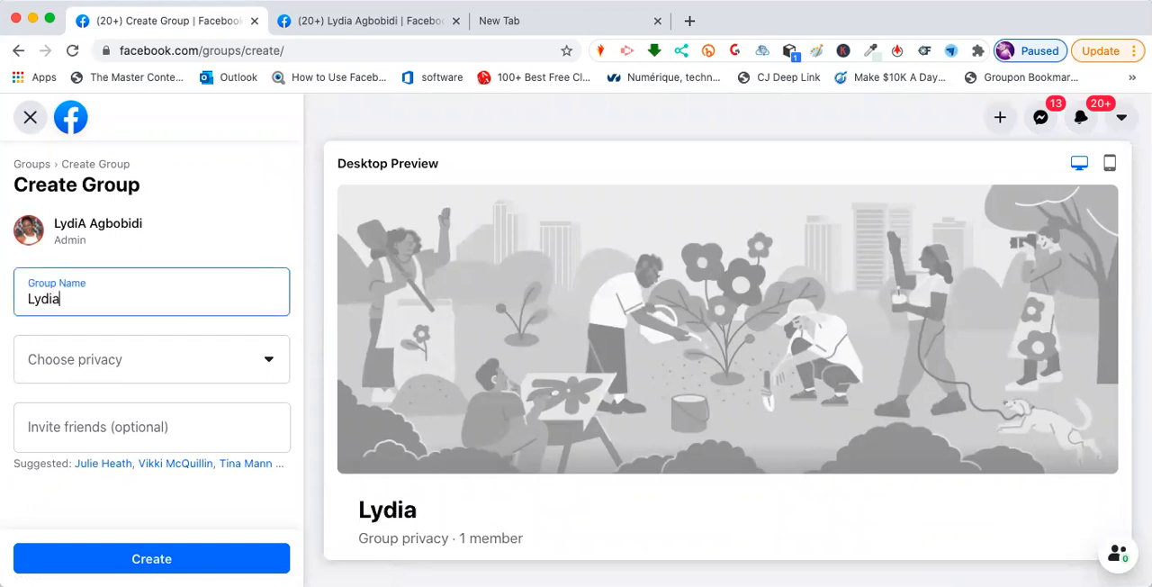
pyautogui.write('"s')
pyautogui.press('BackSpace')
pyautogui.press('BackSpace')
pyautogui.press('BackSpace')
pyautogui.press('BackSpace')
pyautogui.write("'s Group")
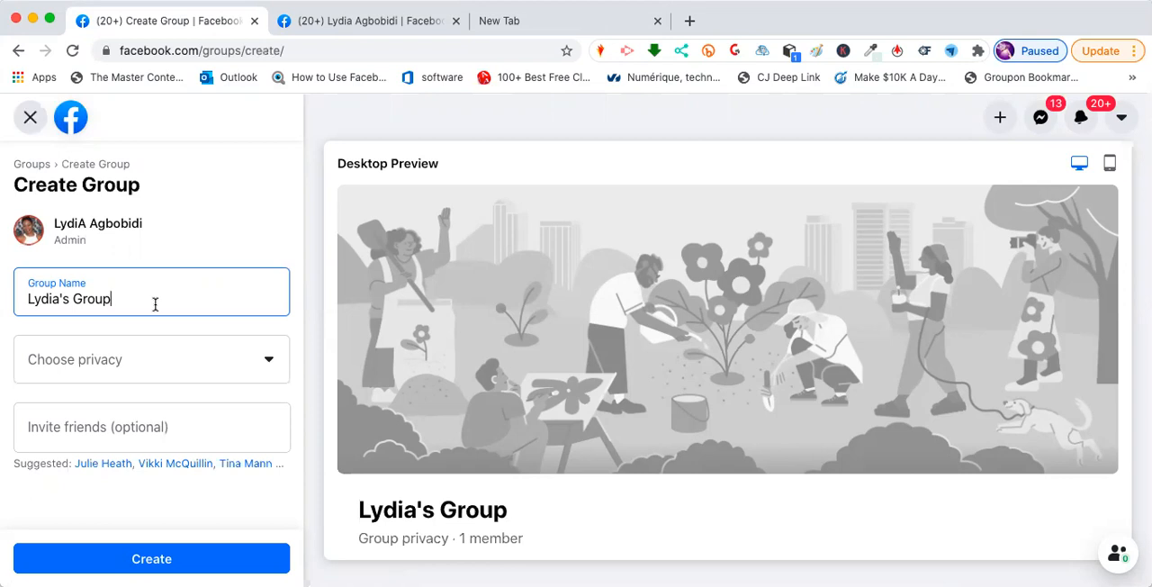
# - Set the group's privacy to Public and create the group without inviting any friends
pyautogui.click(270, 360)
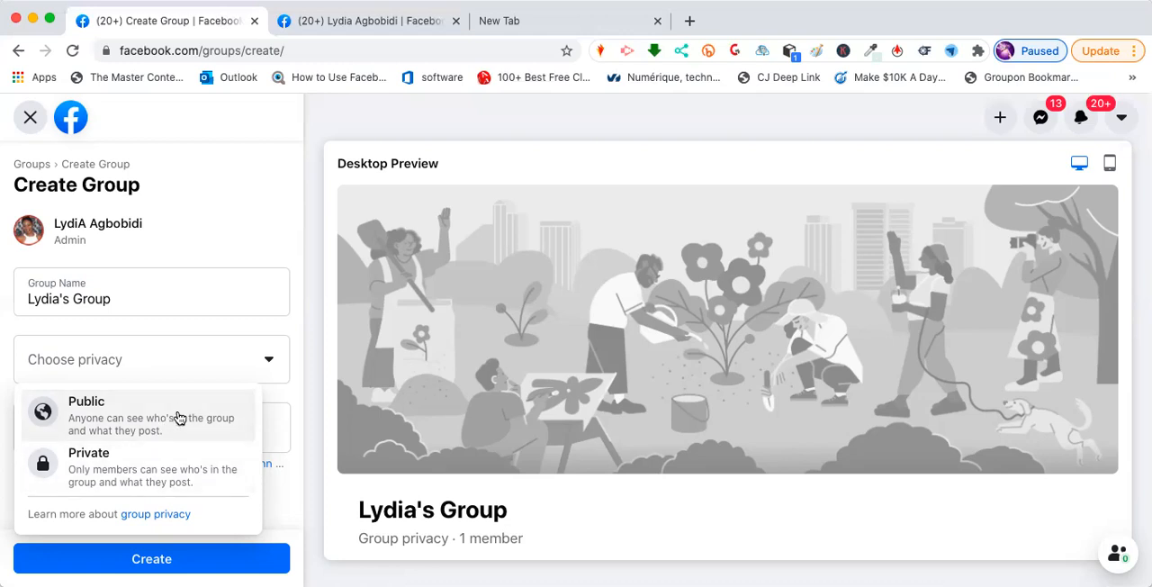
pyautogui.click(178, 417)
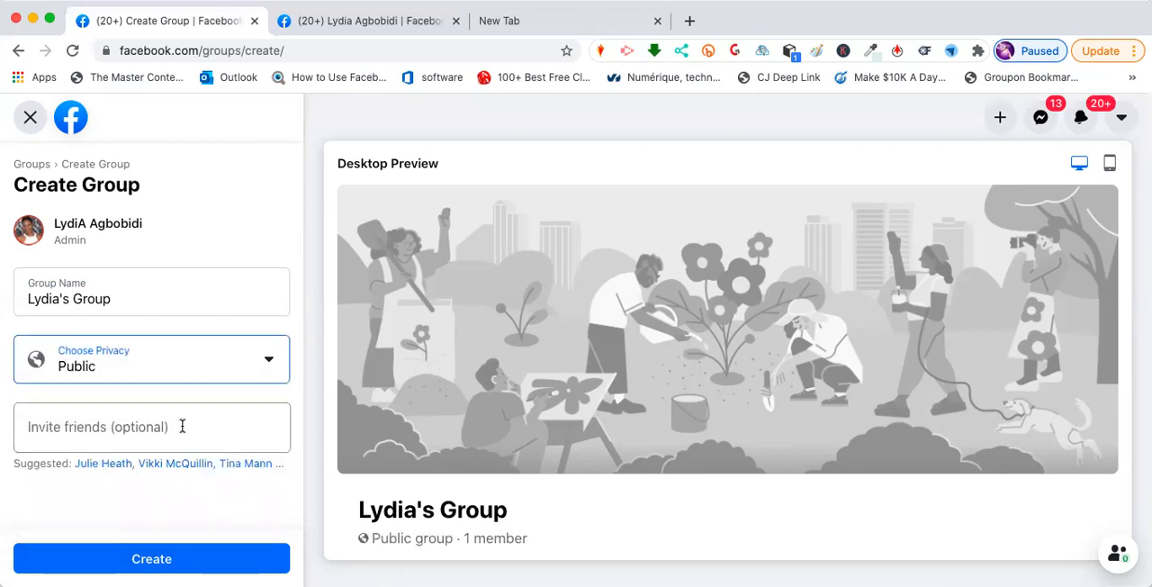
pyautogui.click(182, 426)
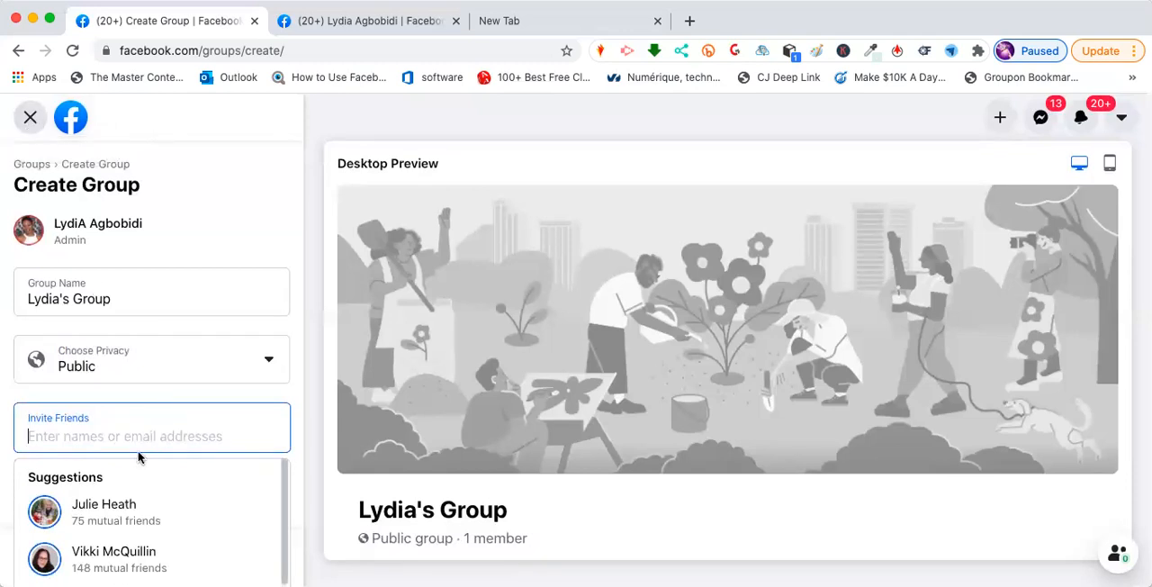
pyautogui.click(154, 423)
pyautogui.scroll(-1, 225, 535)
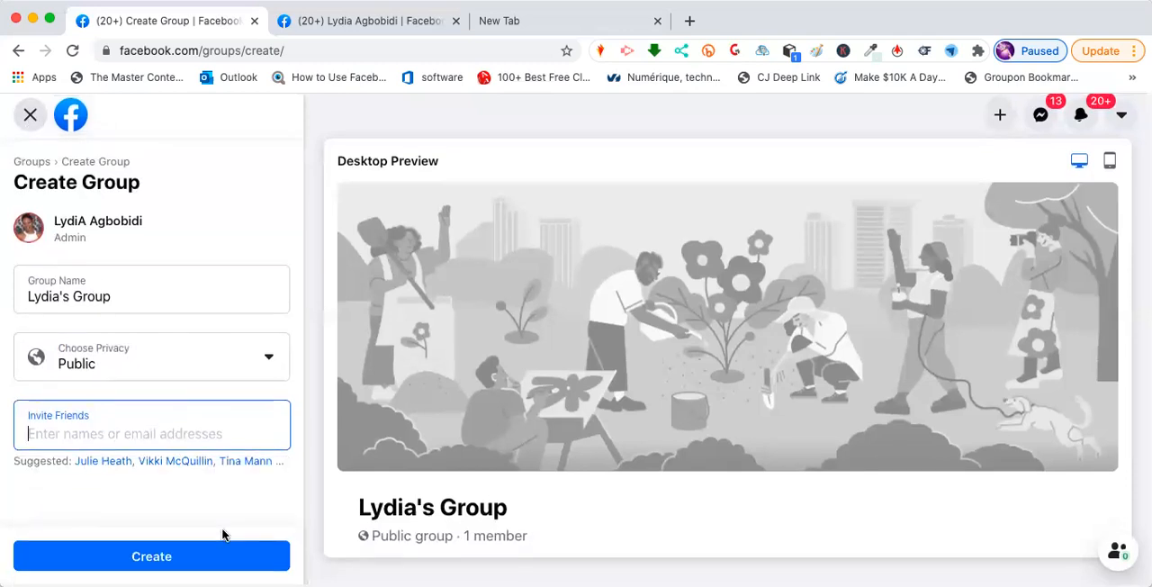
pyautogui.click(153, 559)
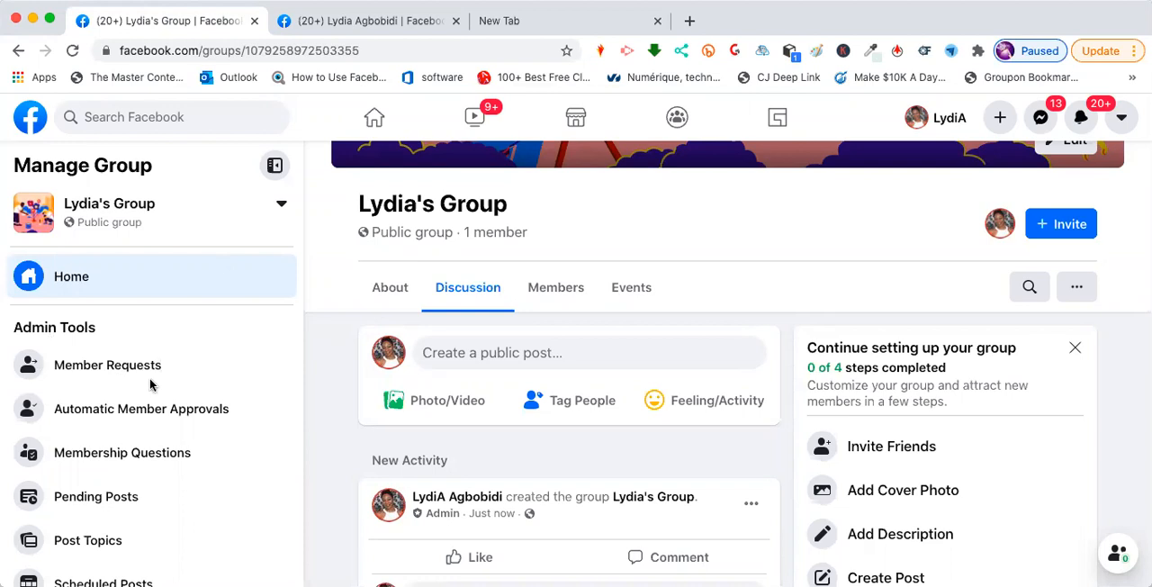
# - Open the settings of the newly created group
pyautogui.scroll(-4, 151, 385)
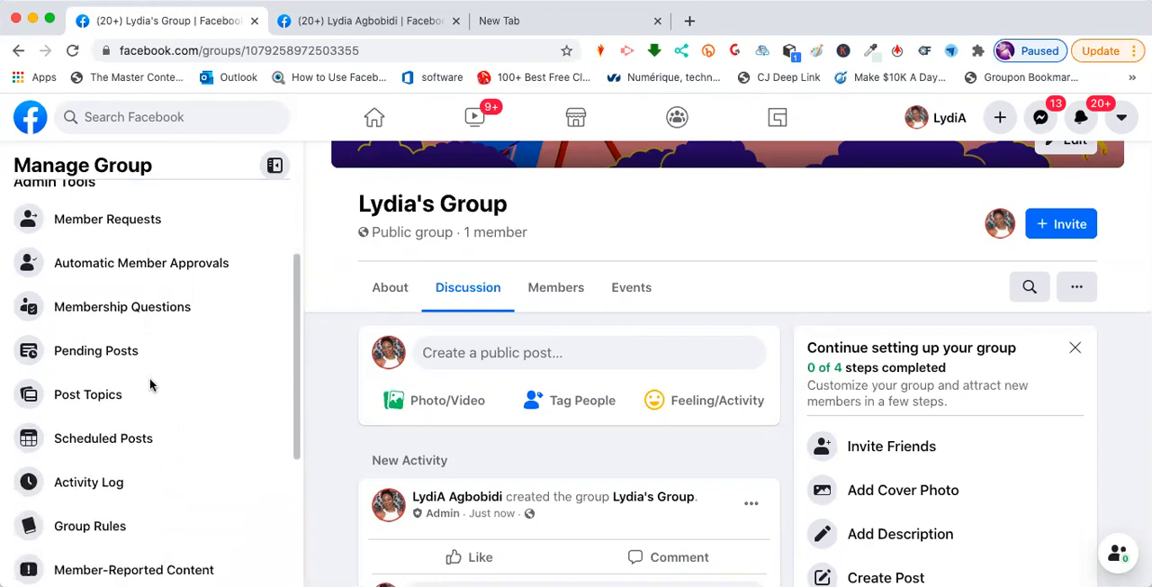
pyautogui.scroll(-6, 151, 385)
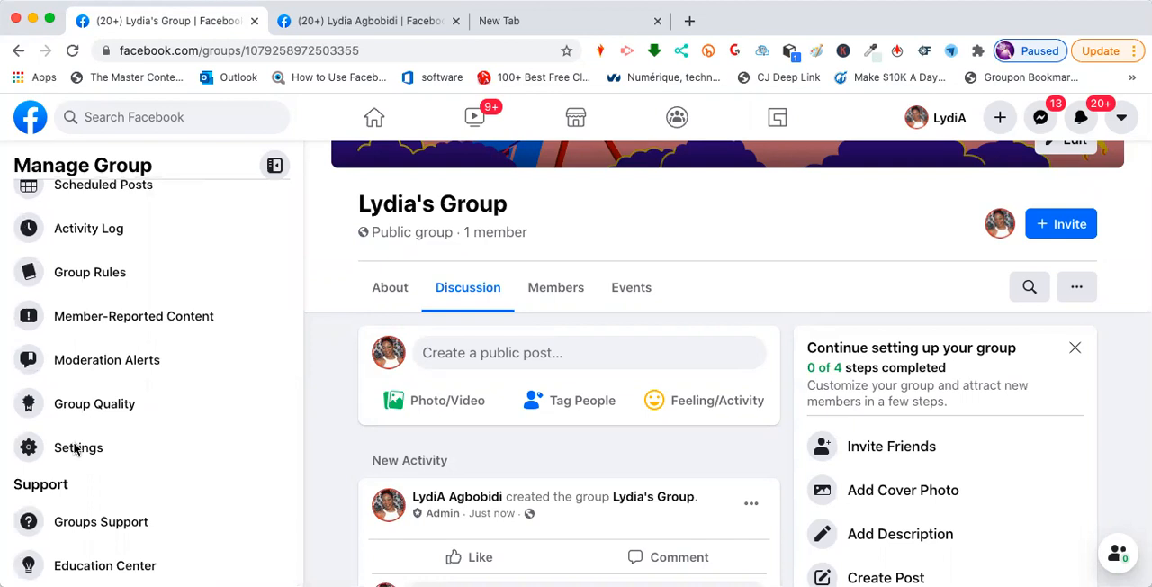
pyautogui.click(77, 447)
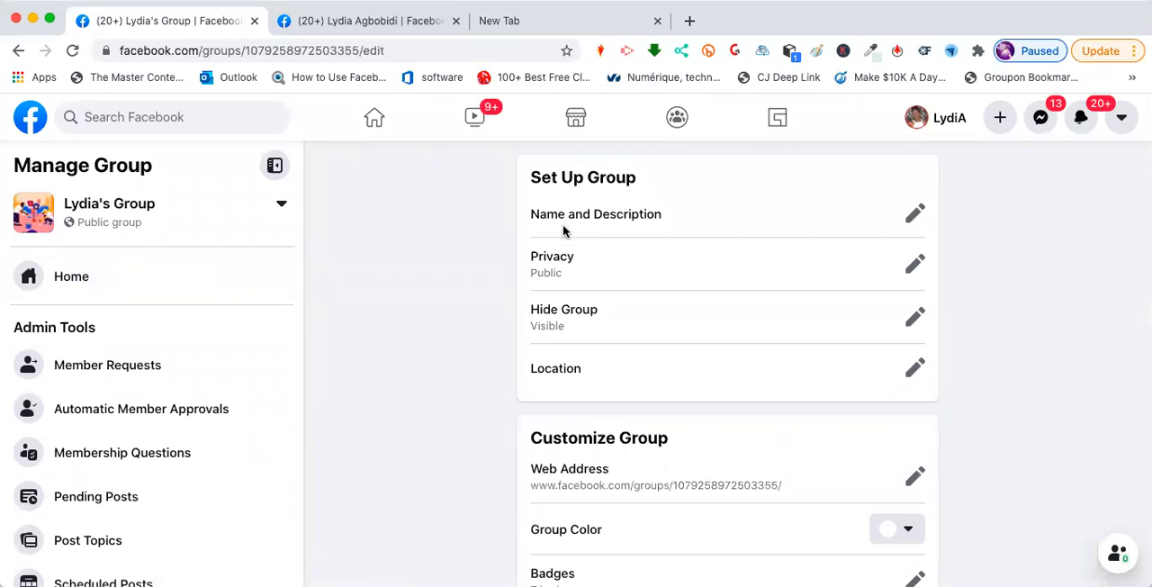
# - View the group's Name and Description fields and its Privacy options, closing each without changes
pyautogui.click(917, 216)
pyautogui.click(547, 317)
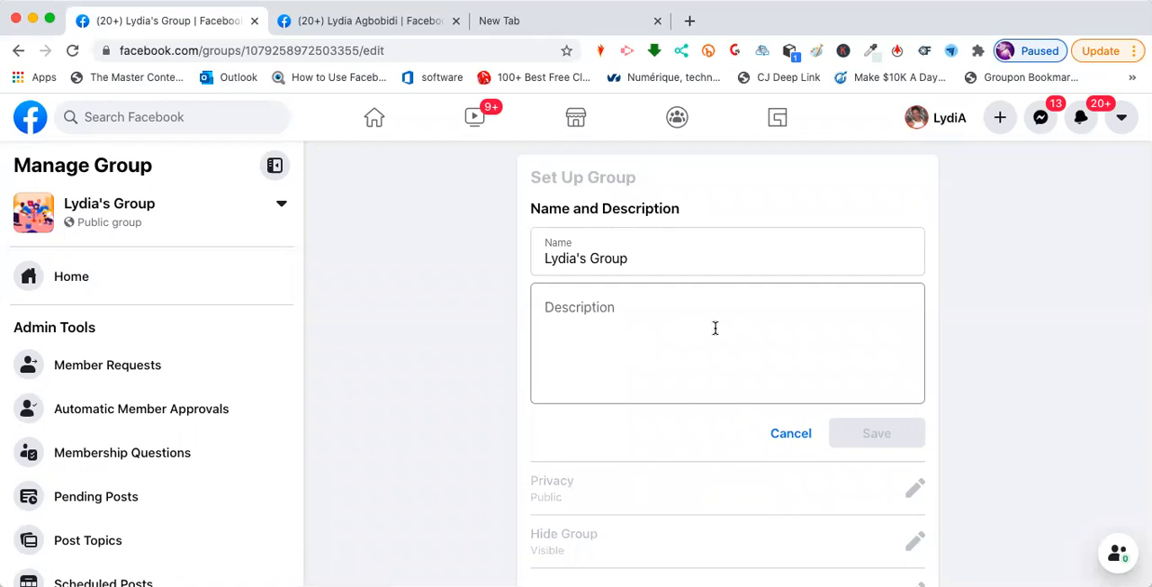
pyautogui.click(783, 434)
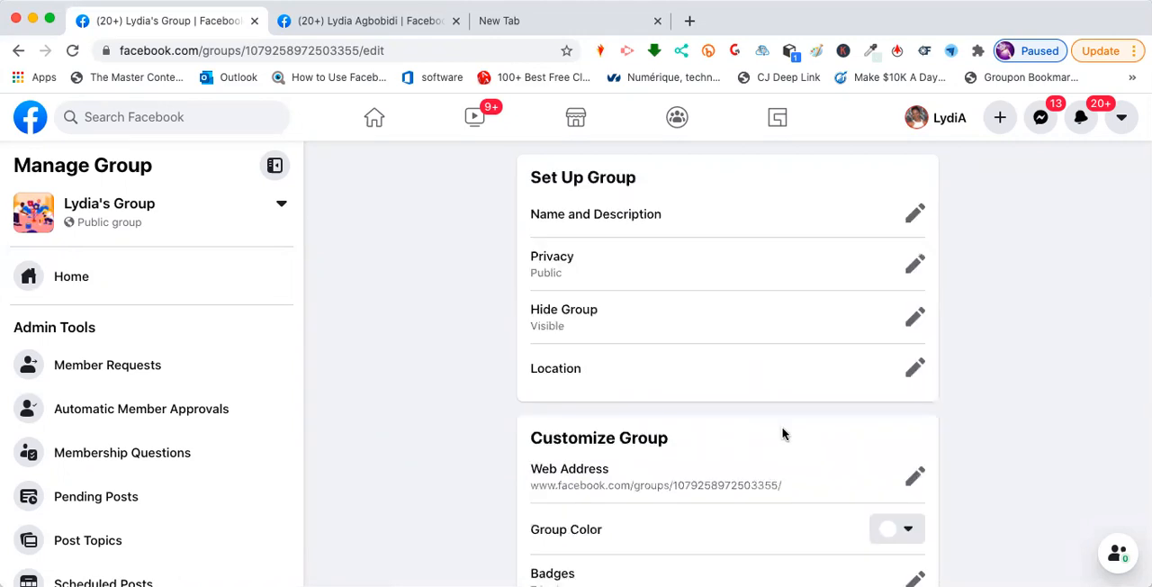
pyautogui.click(911, 265)
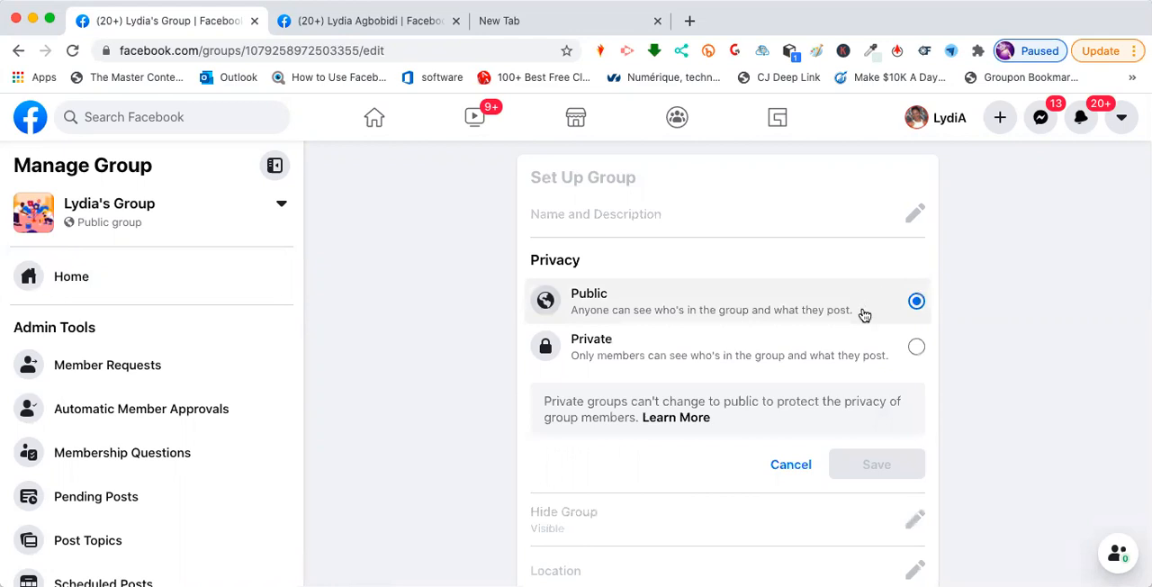
pyautogui.click(788, 467)
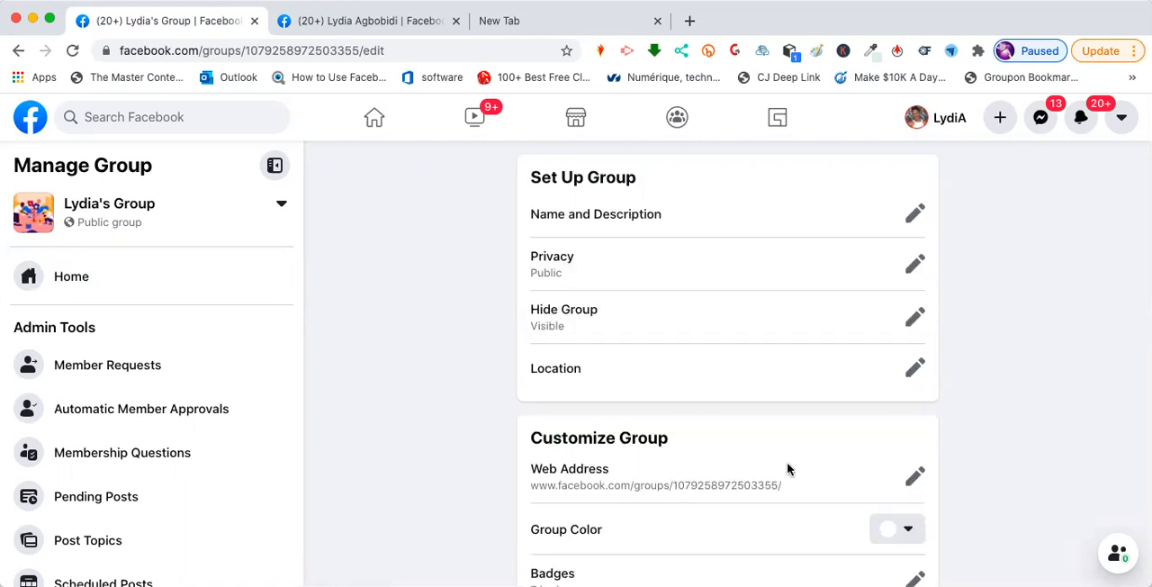
# - View the Hide Group options and the Location setting, closing each without changes
pyautogui.click(915, 316)
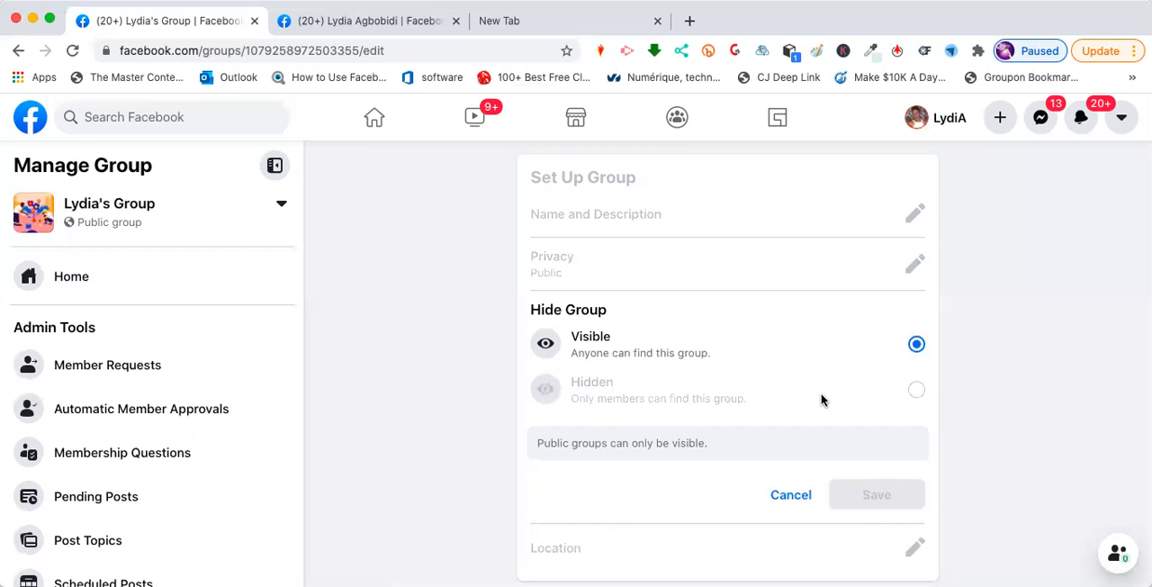
pyautogui.scroll(-1, 830, 394)
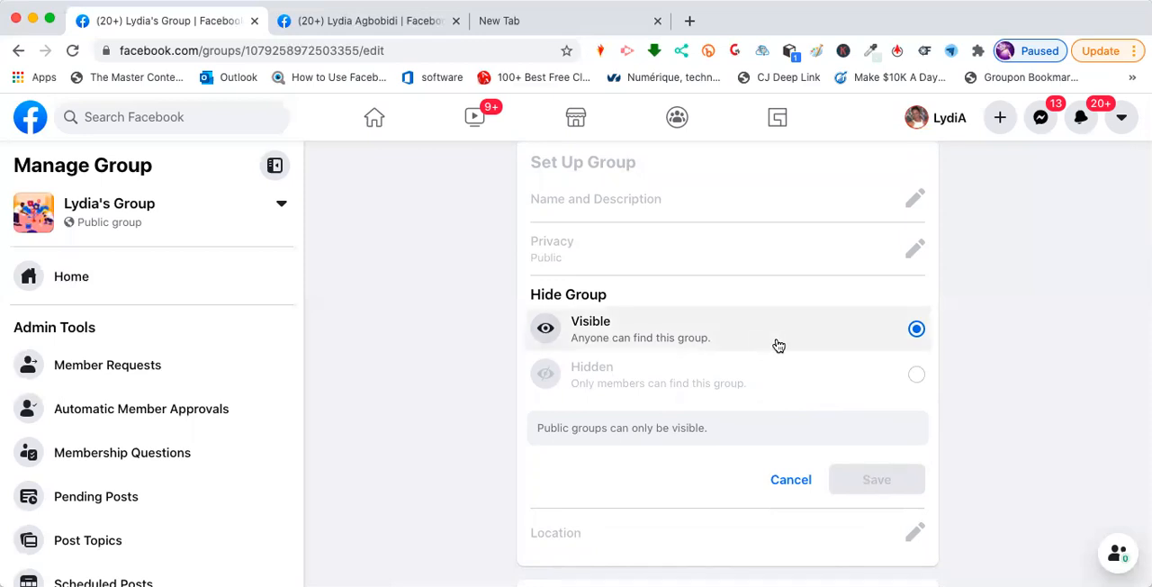
pyautogui.scroll(-3, 836, 373)
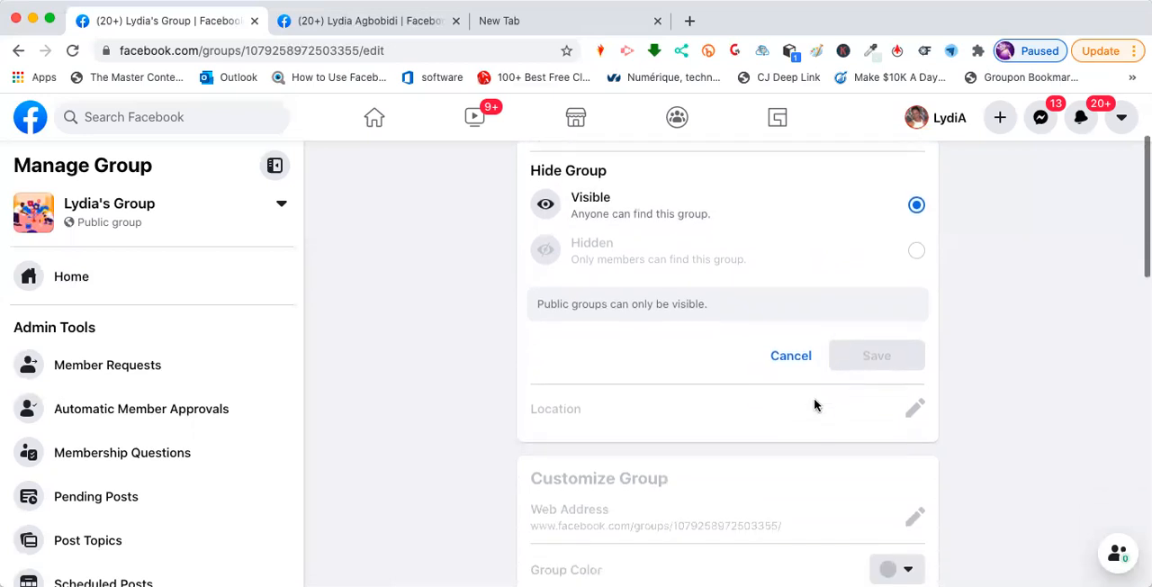
pyautogui.click(790, 355)
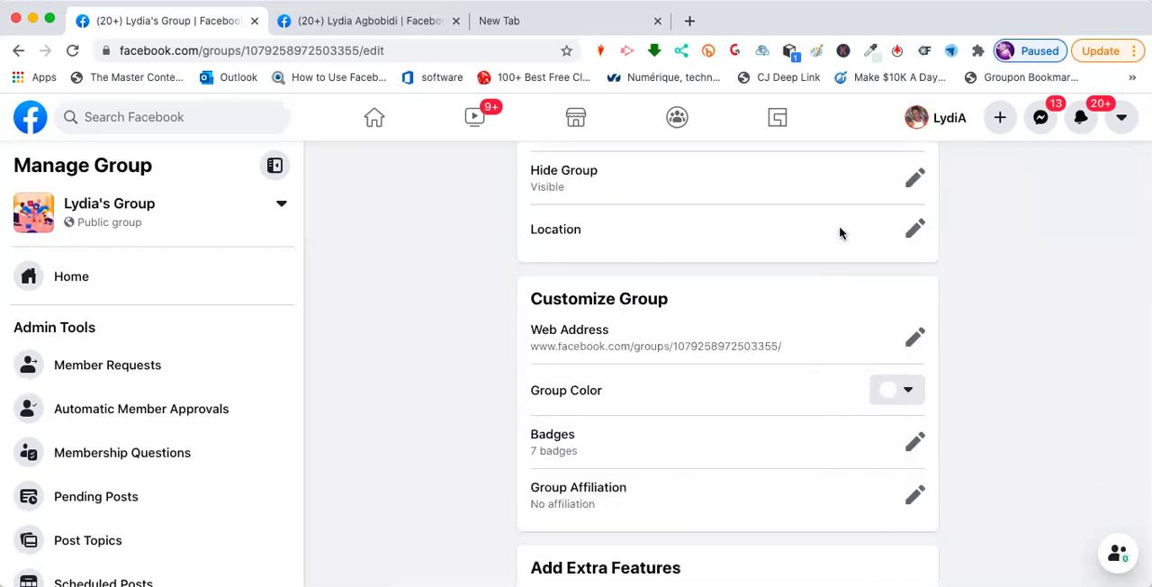
pyautogui.click(913, 231)
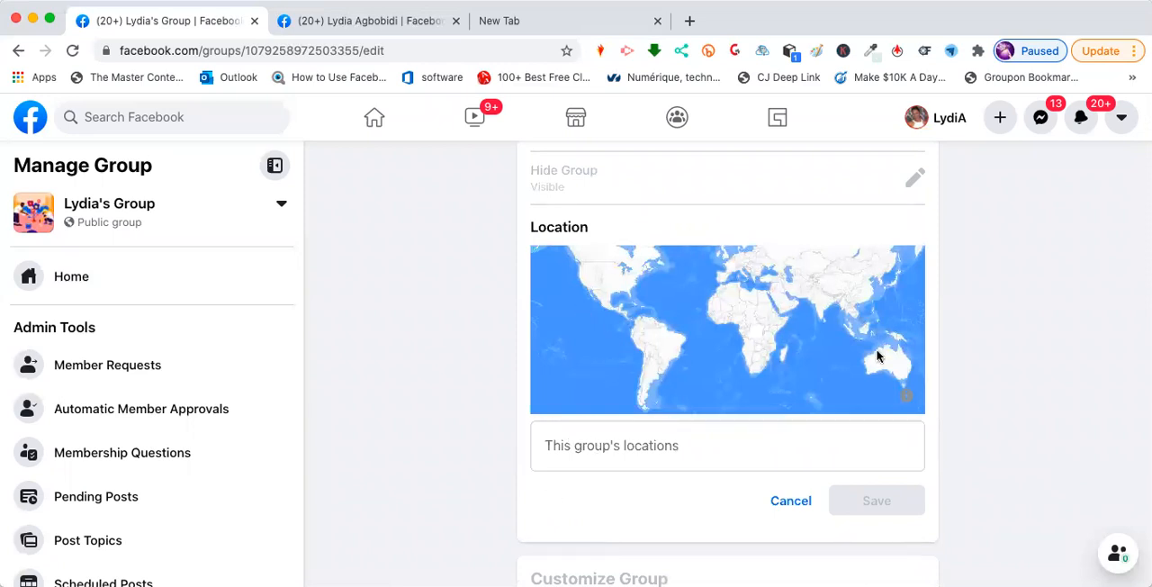
pyautogui.click(789, 502)
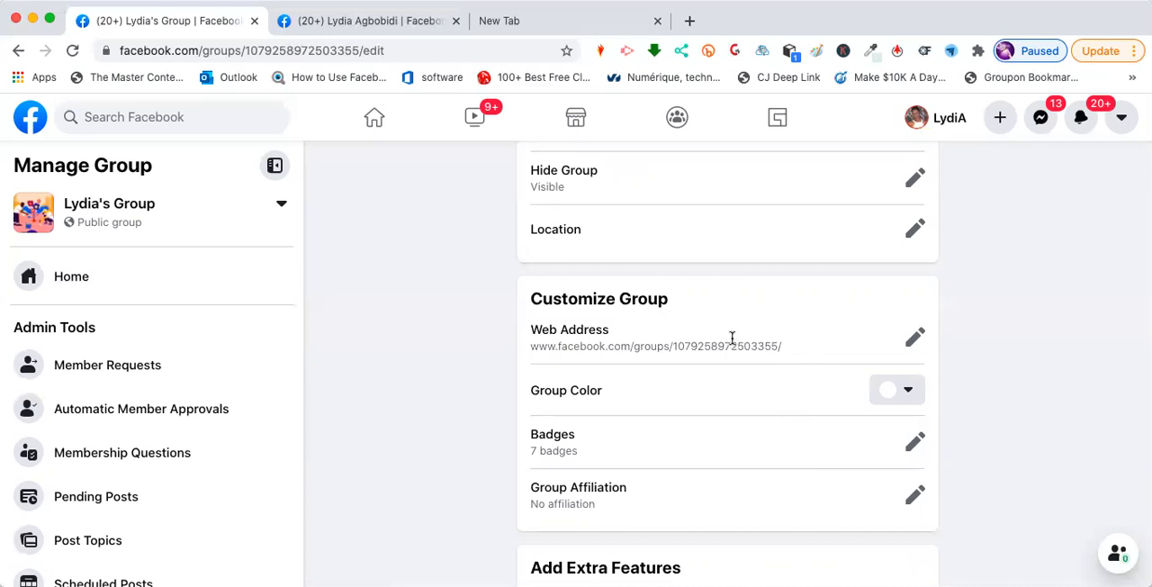
# - Customize the group's web address to the owner's first name in lowercase followed by "sgroup1" and save it
pyautogui.click(909, 347)
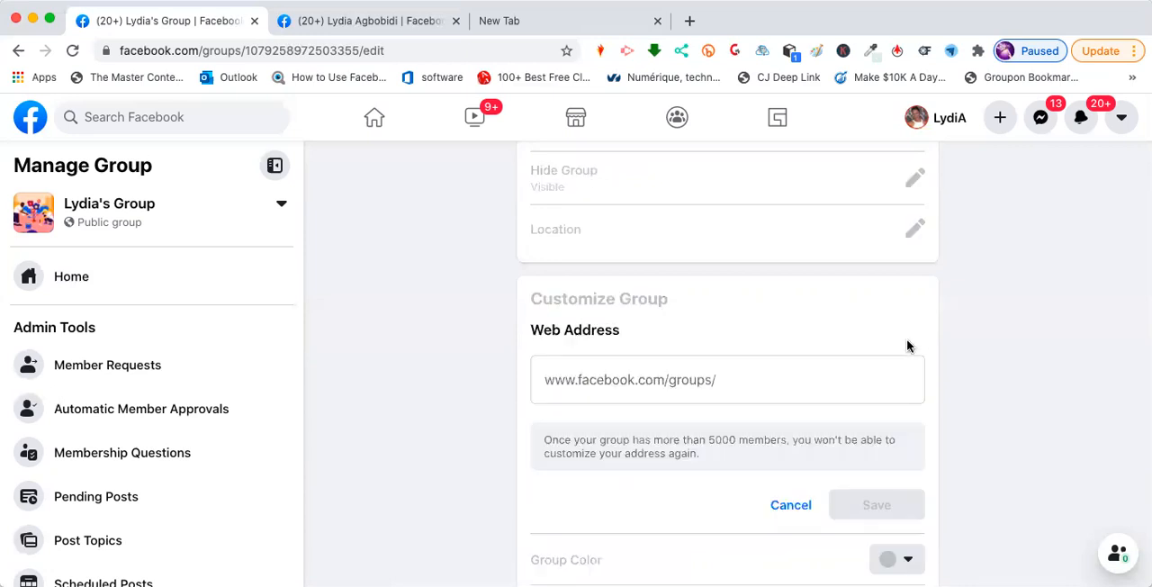
pyautogui.click(743, 380)
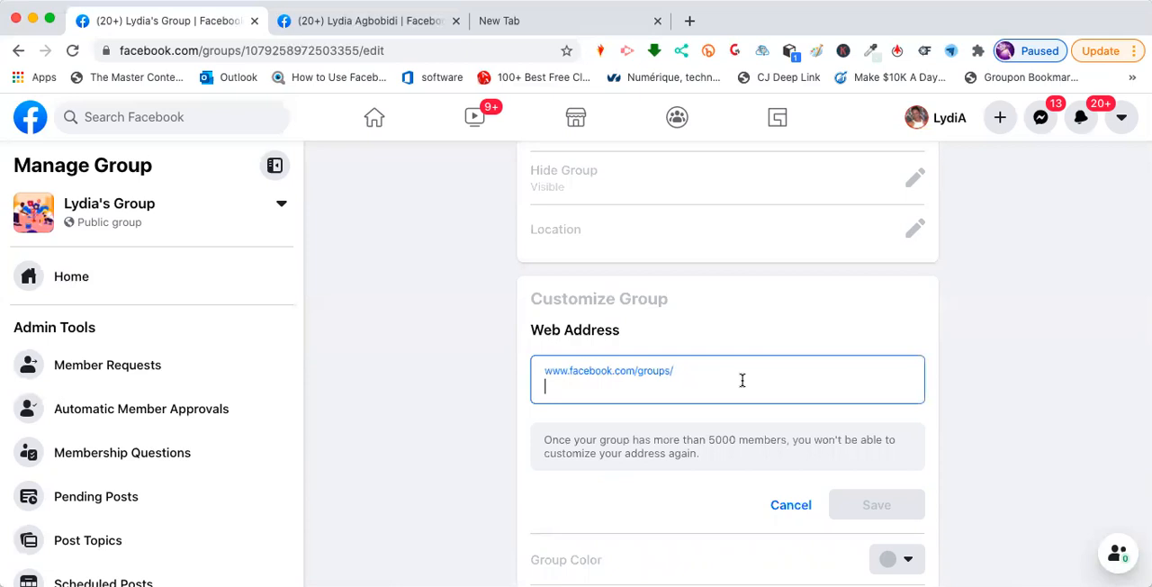
pyautogui.write('ly')
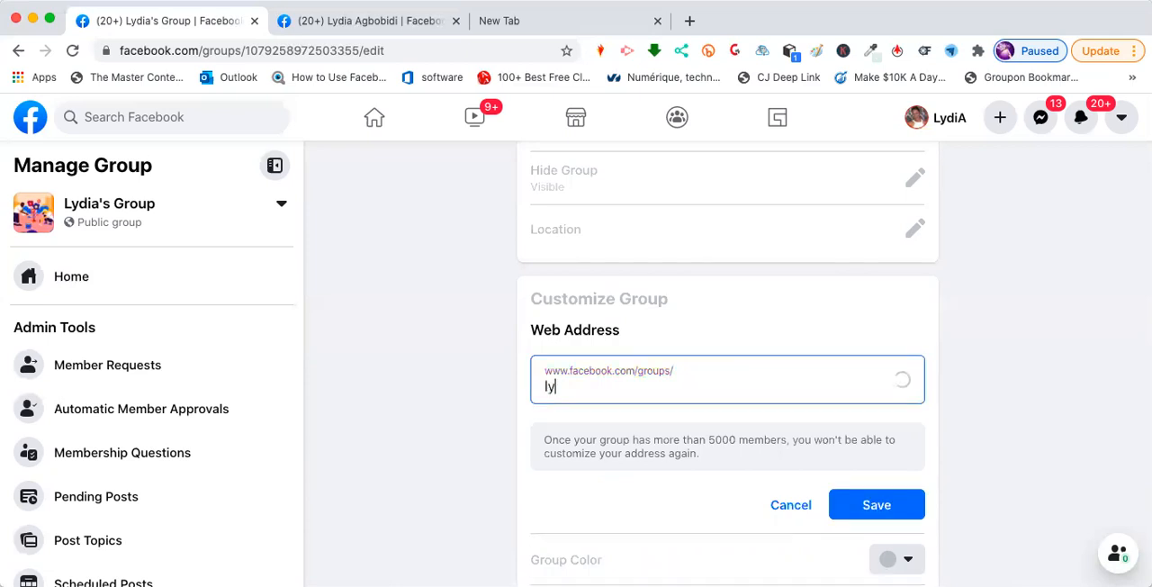
pyautogui.write('dis')
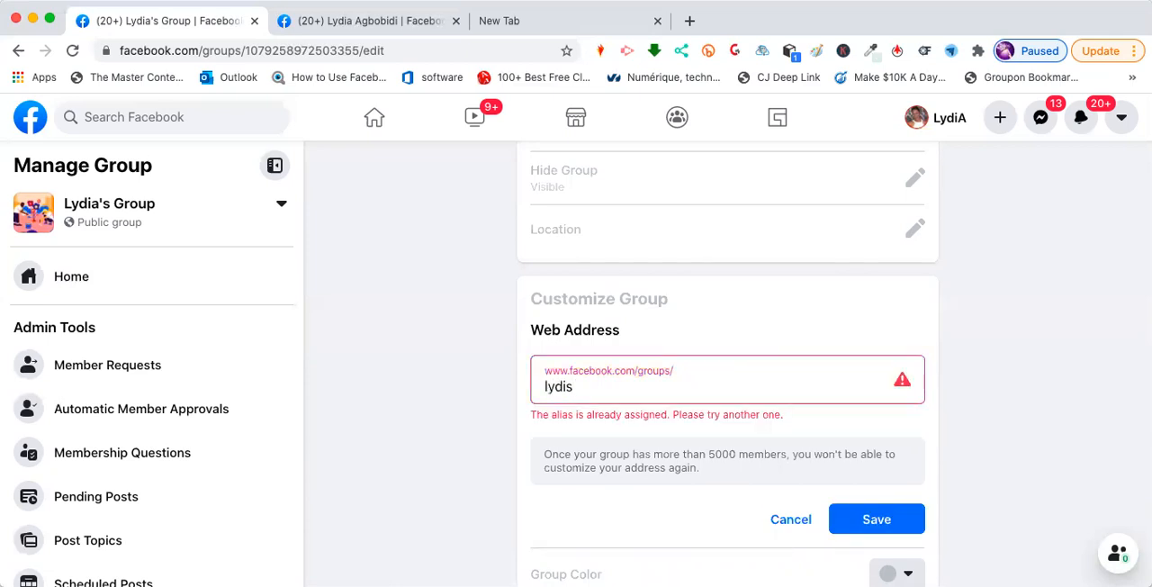
pyautogui.press('BackSpace')
pyautogui.write('asgrou')
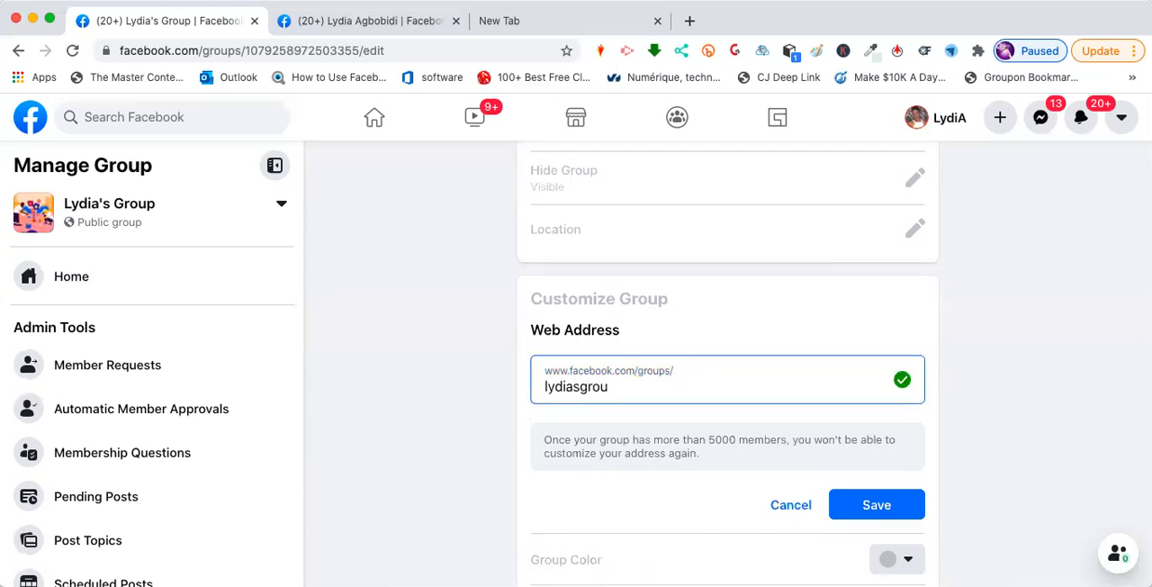
pyautogui.write('p')
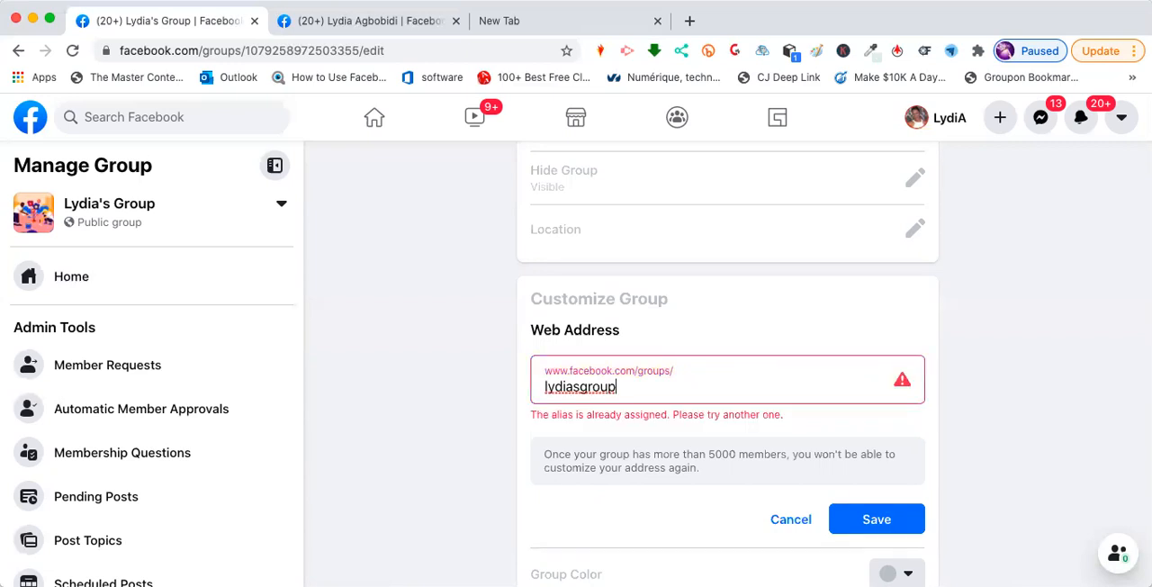
pyautogui.press('BackSpace')
pyautogui.write('ps')
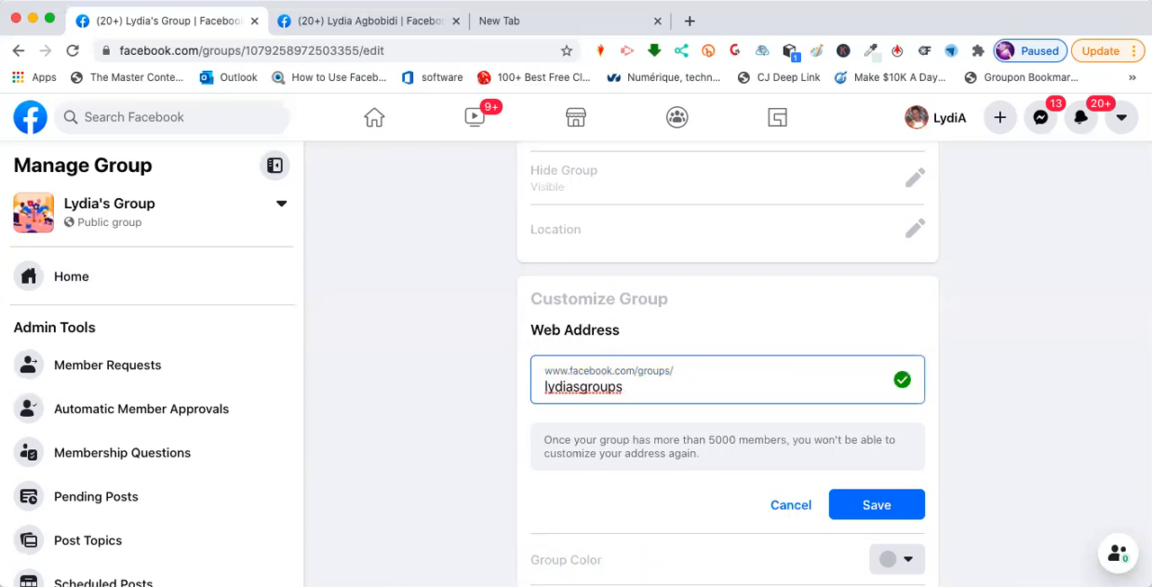
pyautogui.press('BackSpace')
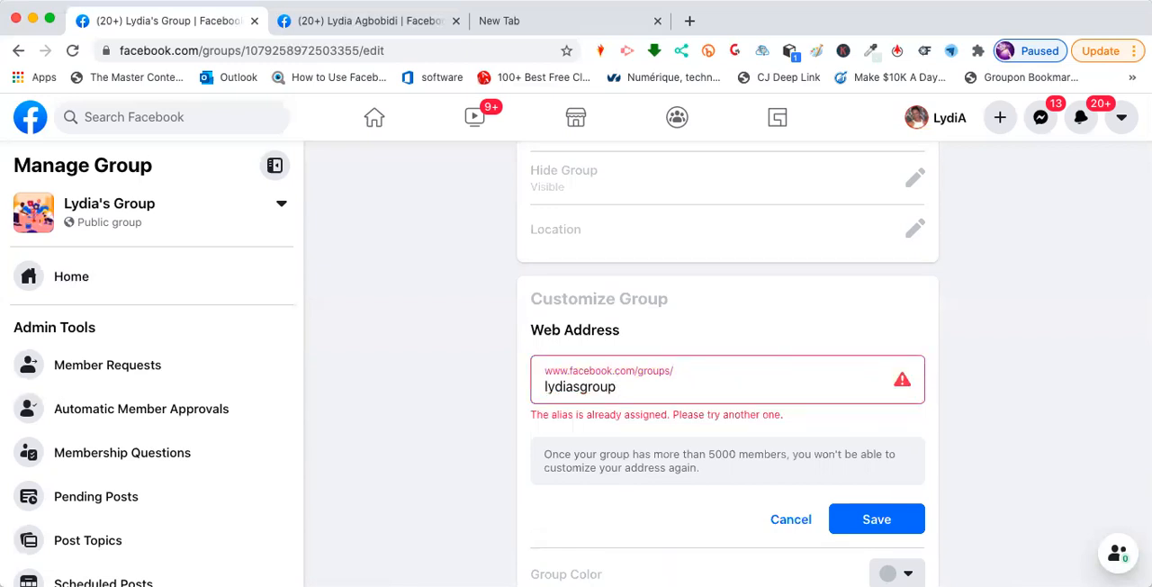
pyautogui.write('1')
pyautogui.click(870, 506)
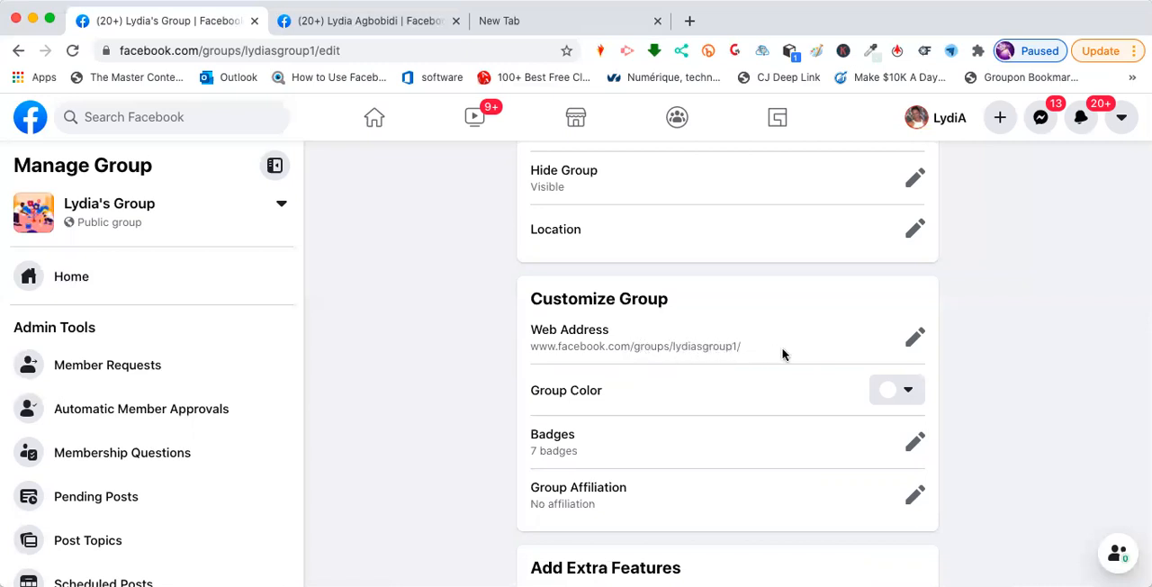
# - Set the group color to bright blue and save it
pyautogui.scroll(-1, 782, 353)
pyautogui.click(911, 348)
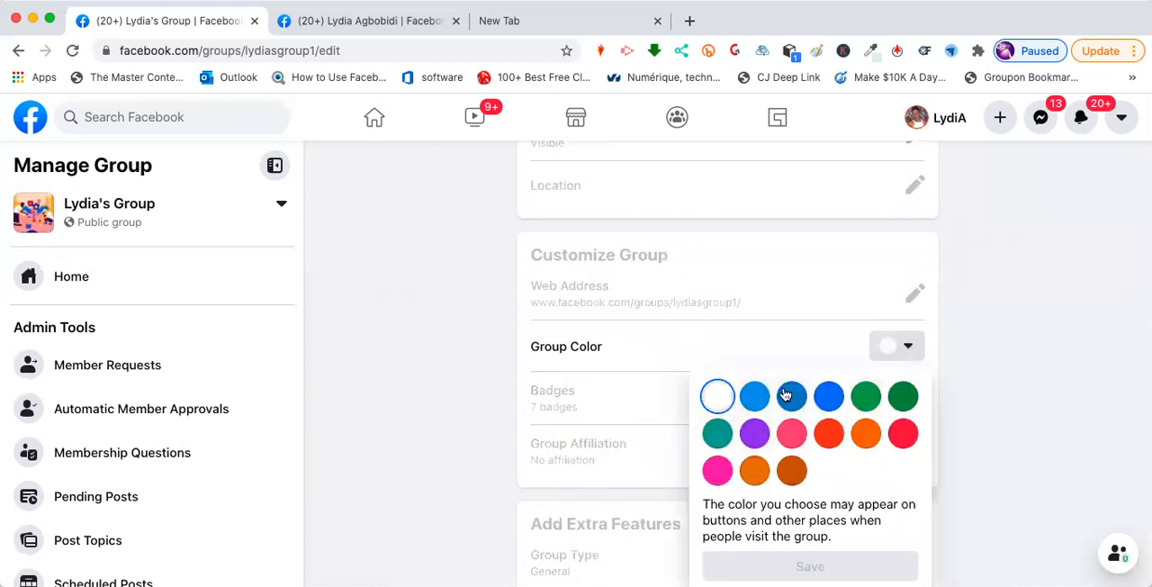
pyautogui.click(829, 401)
pyautogui.click(810, 566)
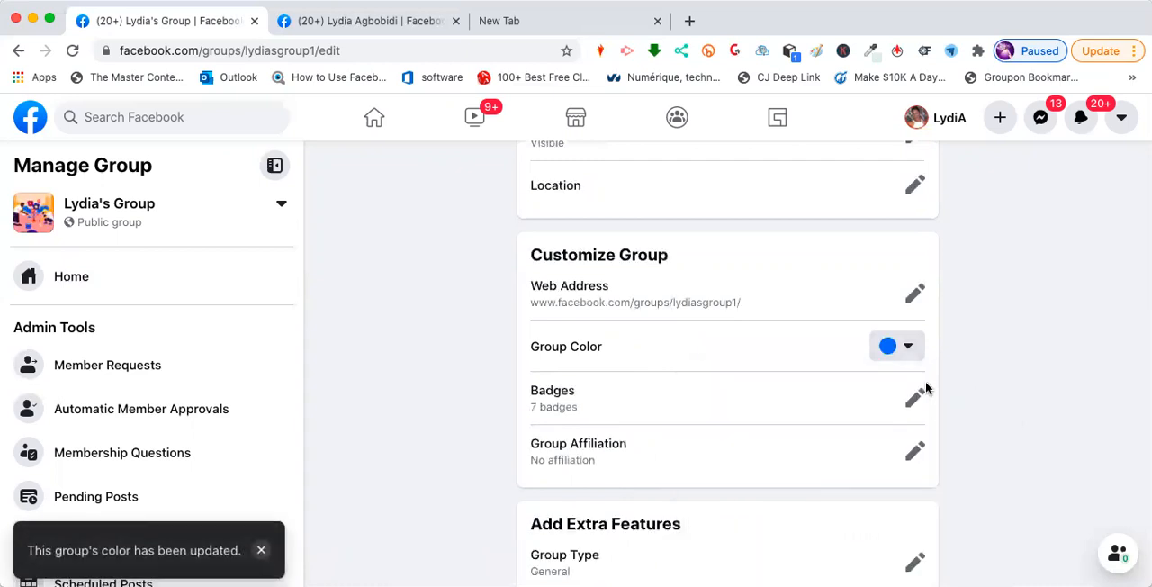
# - Review the badges members can earn in the group, from Admin to Founding Members, and close the list without changes
pyautogui.click(916, 399)
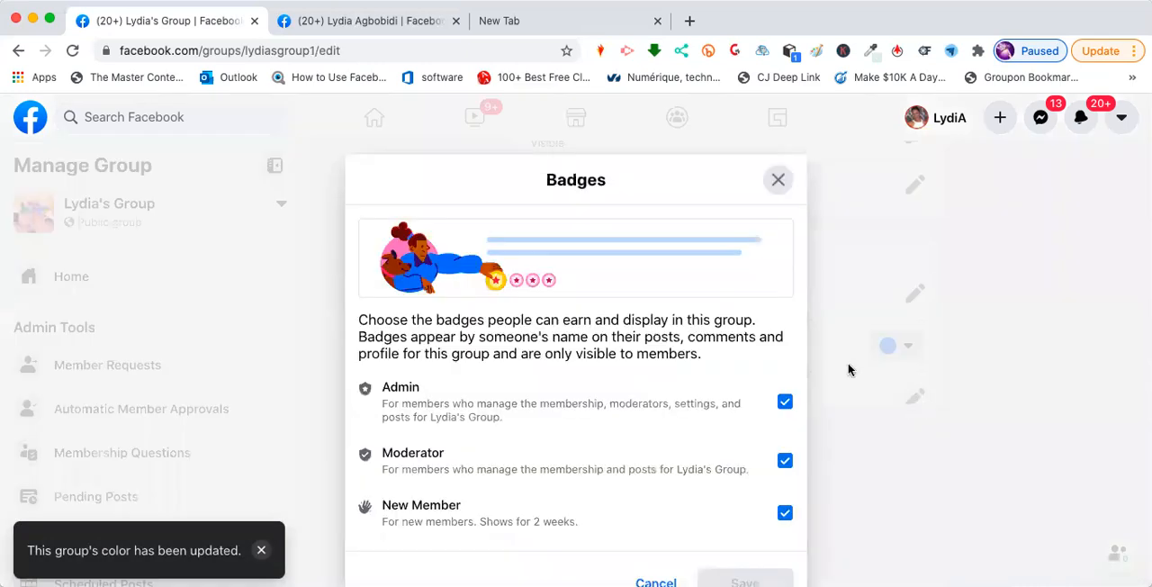
pyautogui.scroll(-2, 705, 349)
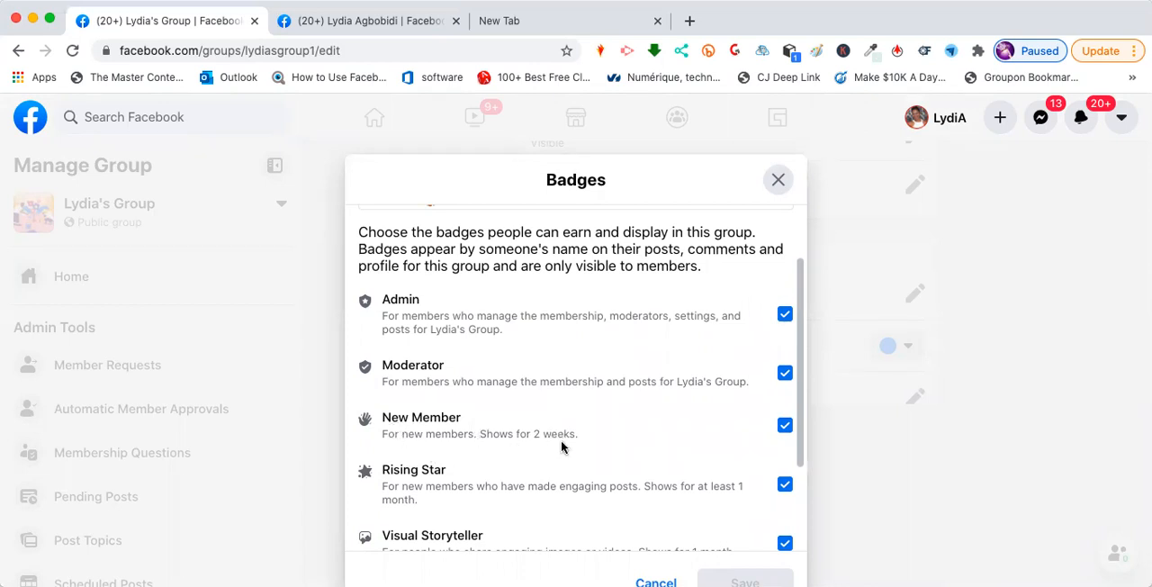
pyautogui.scroll(-2, 562, 447)
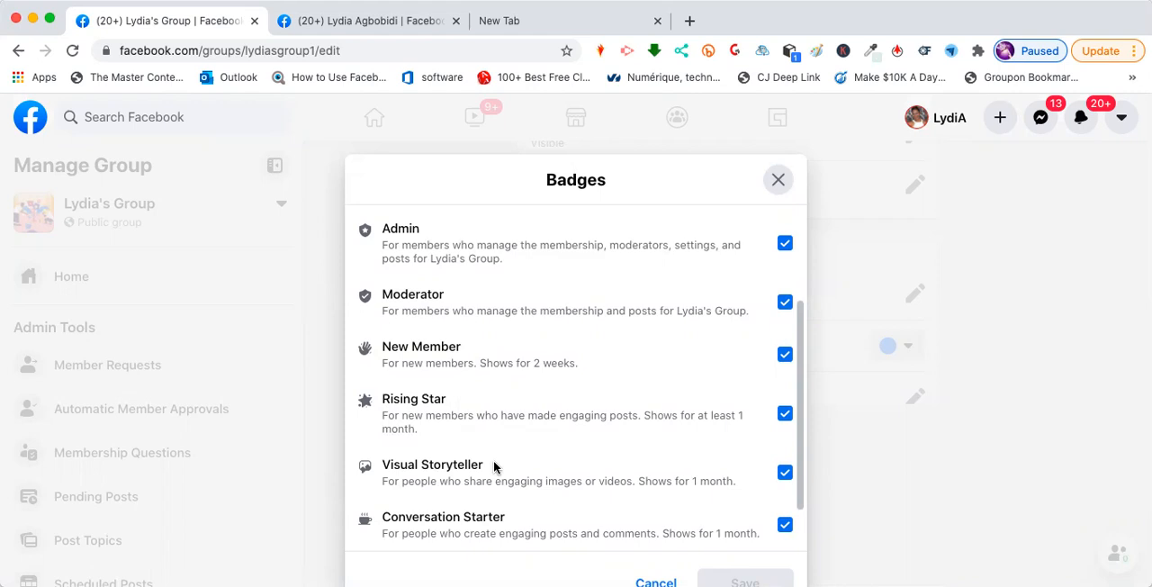
pyautogui.scroll(-1, 493, 460)
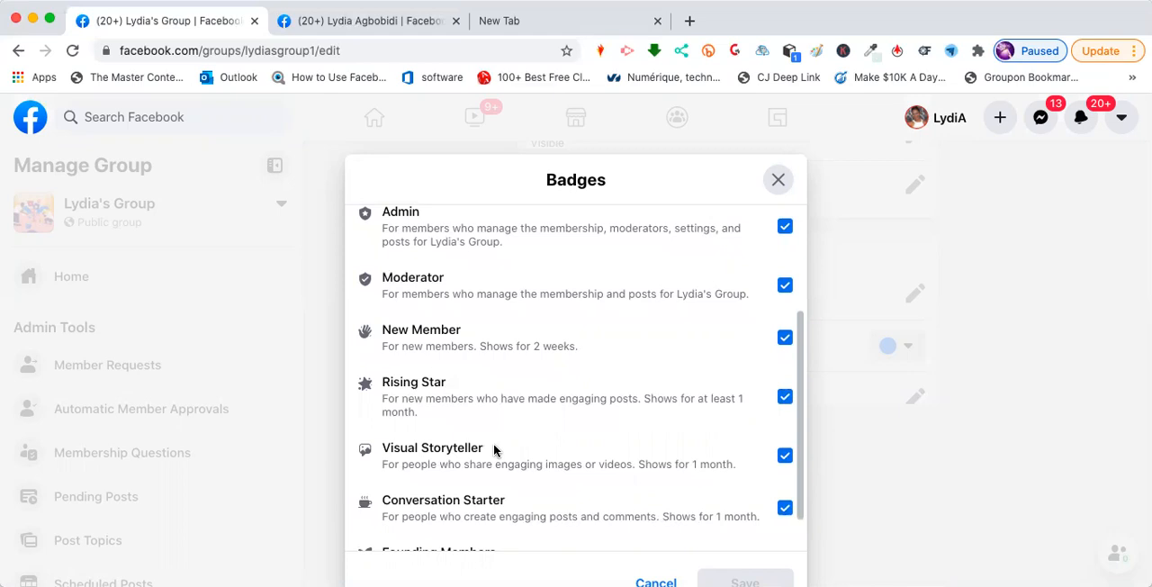
pyautogui.scroll(-2, 493, 448)
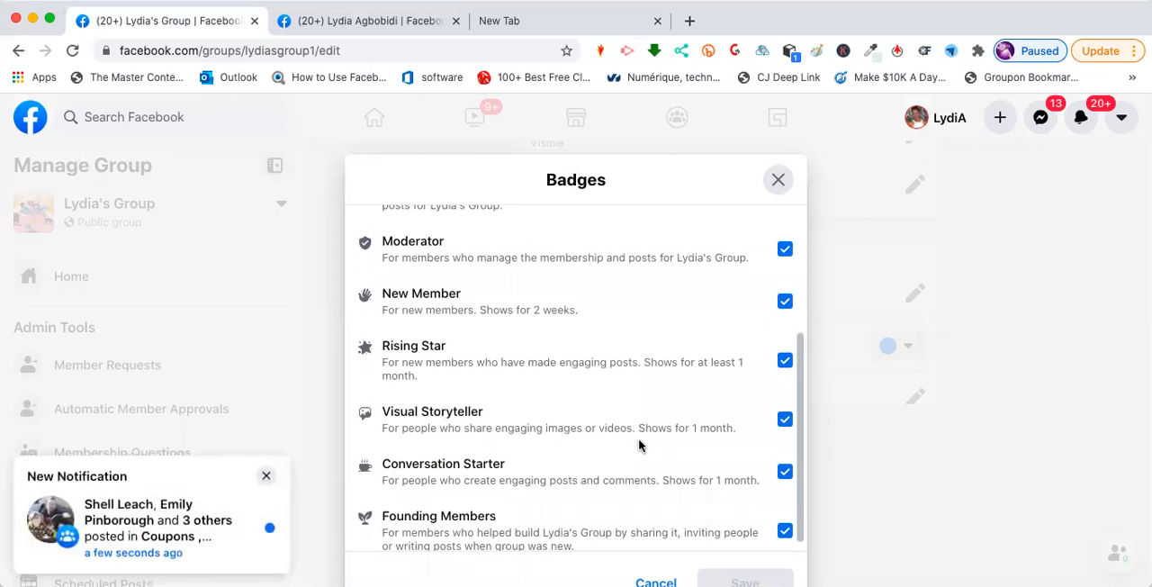
pyautogui.click(266, 475)
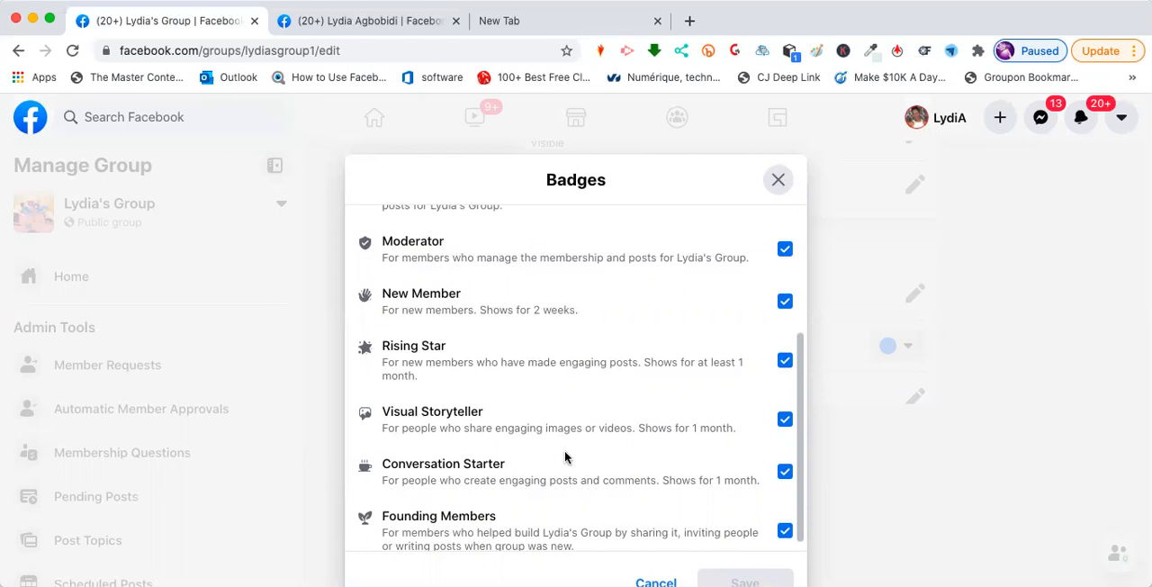
pyautogui.scroll(-1, 565, 458)
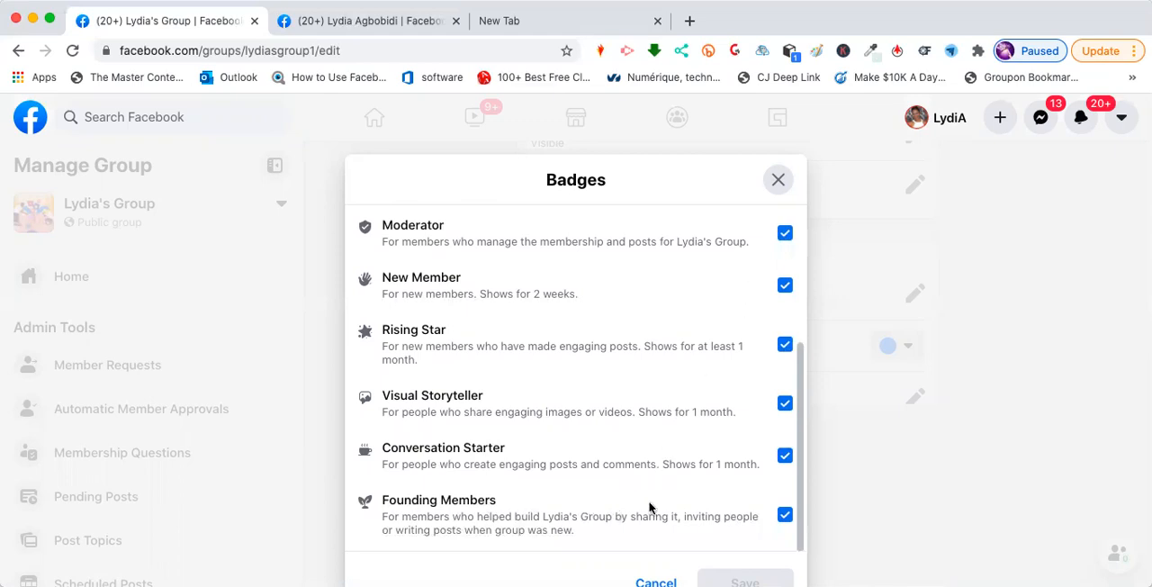
pyautogui.click(779, 180)
# - View the Group Affiliation setting and close it without changes
pyautogui.scroll(-1, 704, 435)
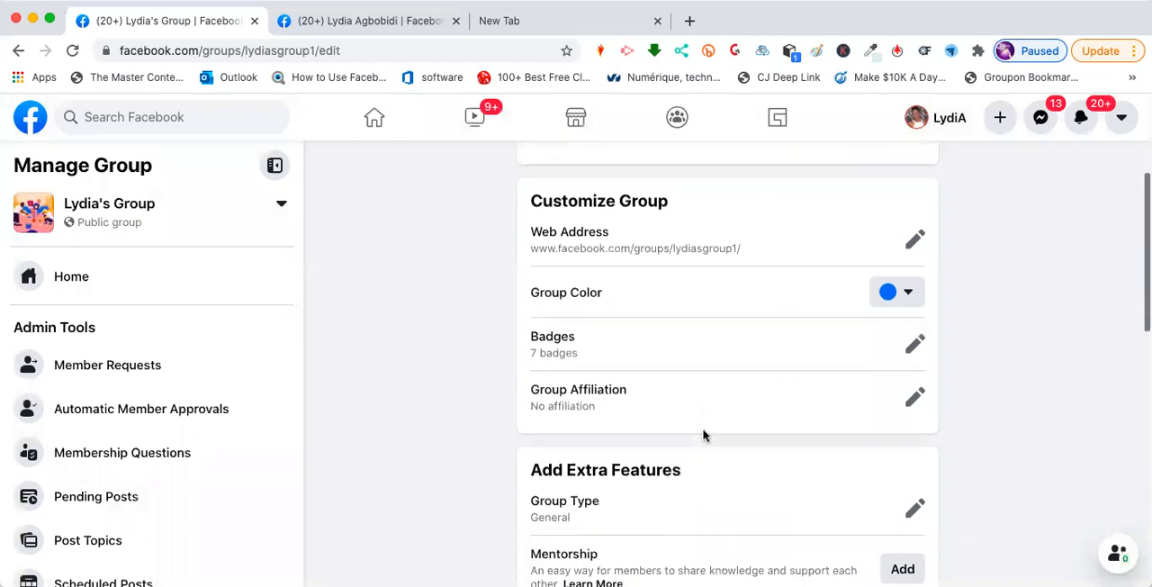
pyautogui.click(913, 396)
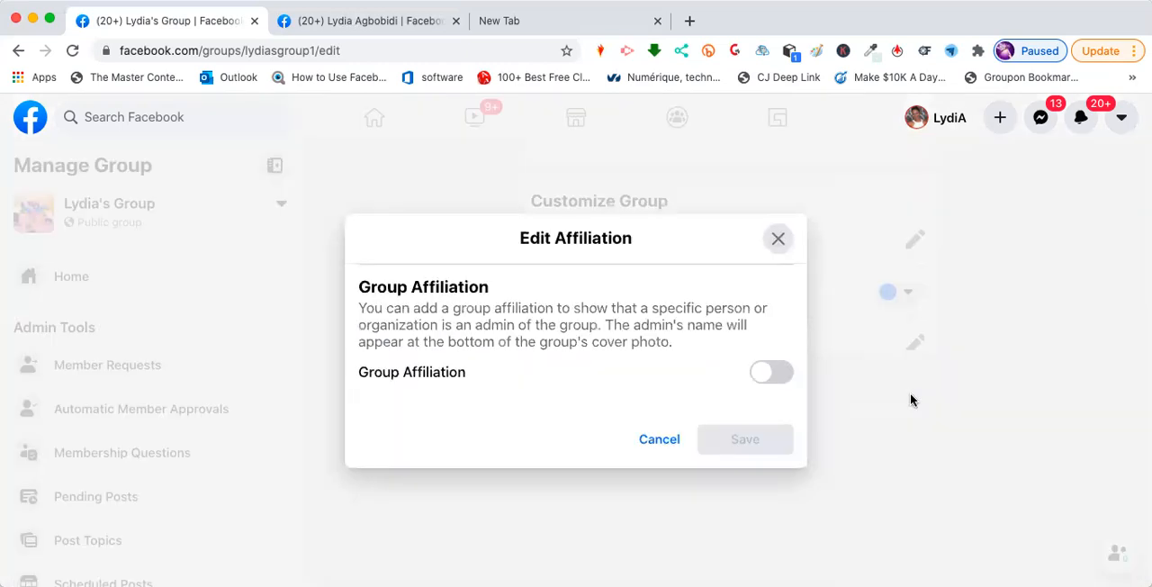
pyautogui.click(778, 239)
# - Review the available group types, from General to Parenting, and cancel without changing the type
pyautogui.scroll(-5, 775, 356)
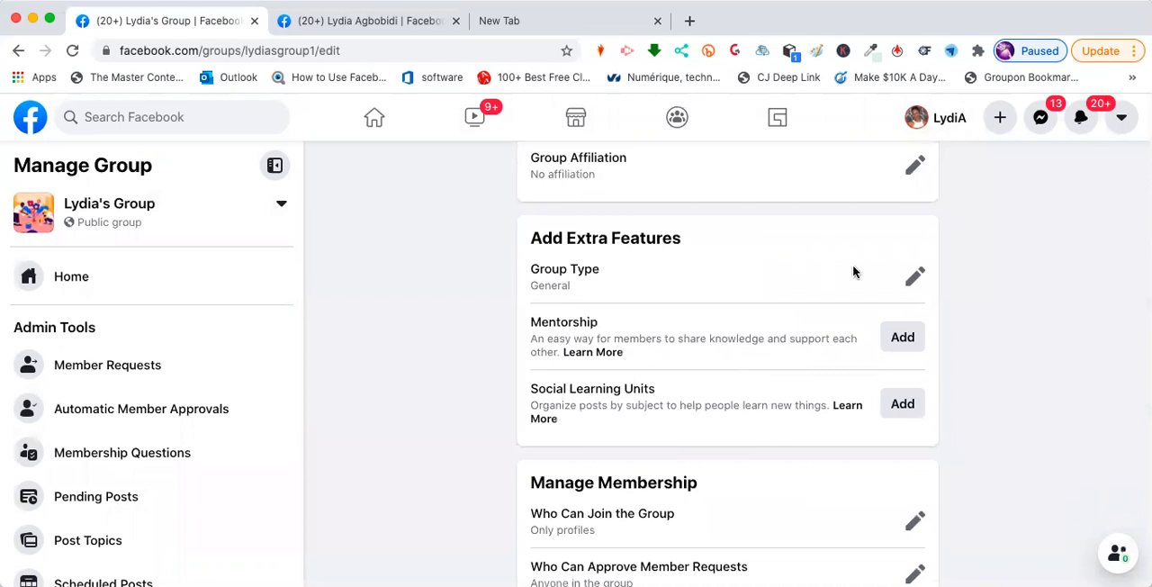
pyautogui.click(912, 286)
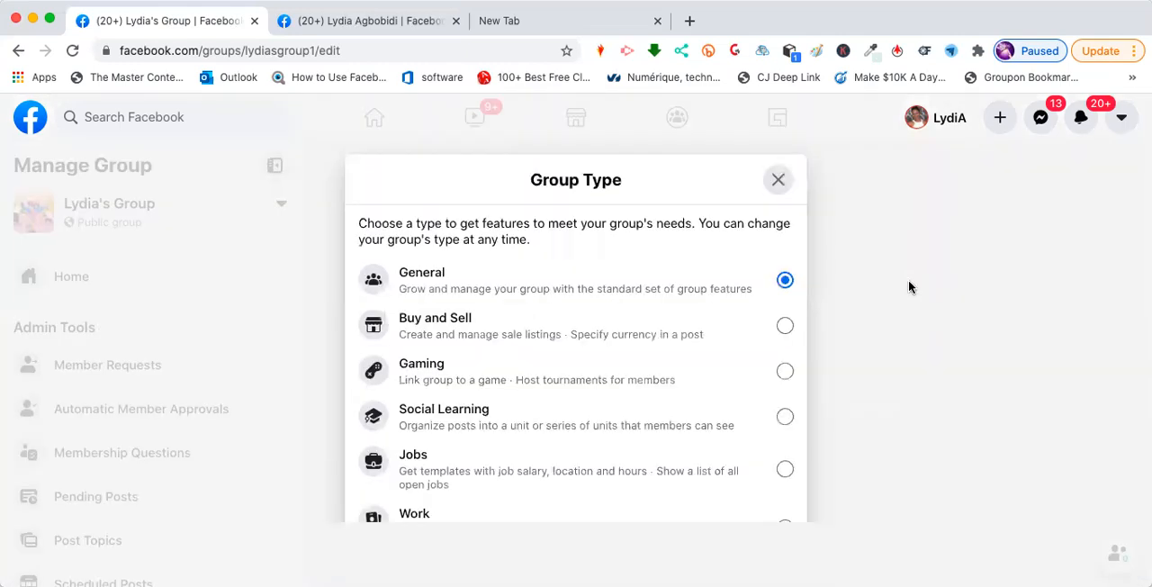
pyautogui.scroll(-1, 660, 297)
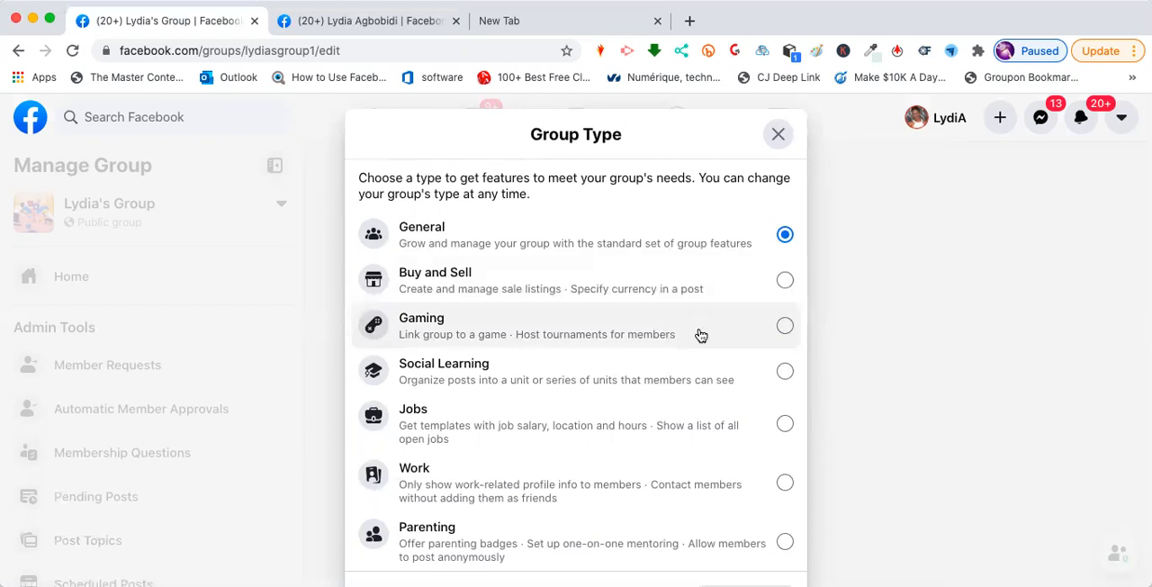
pyautogui.scroll(-1, 700, 335)
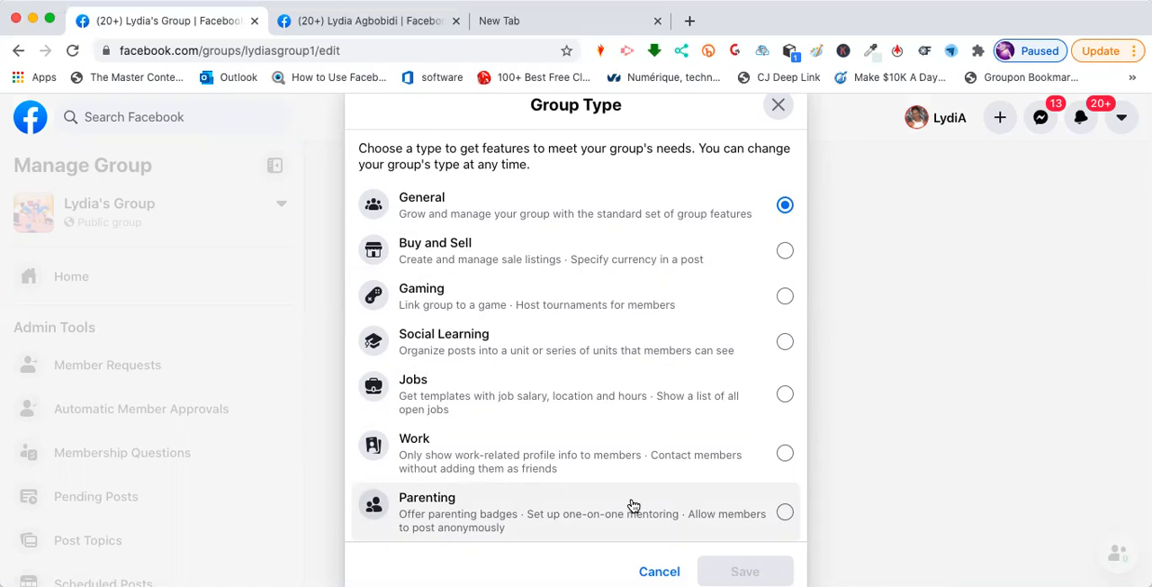
pyautogui.scroll(-1, 633, 505)
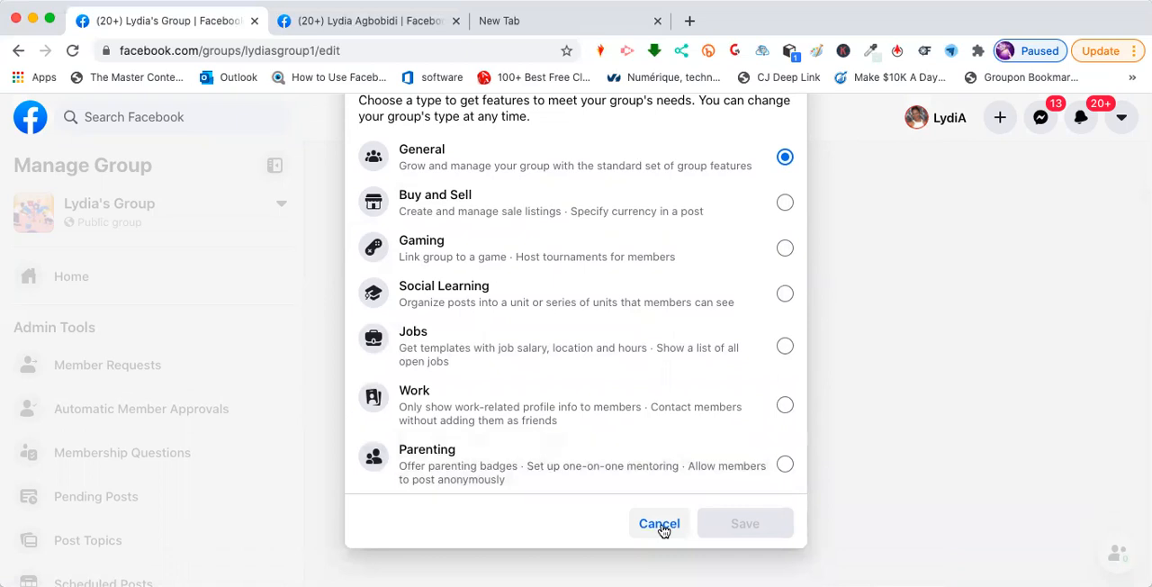
pyautogui.click(661, 526)
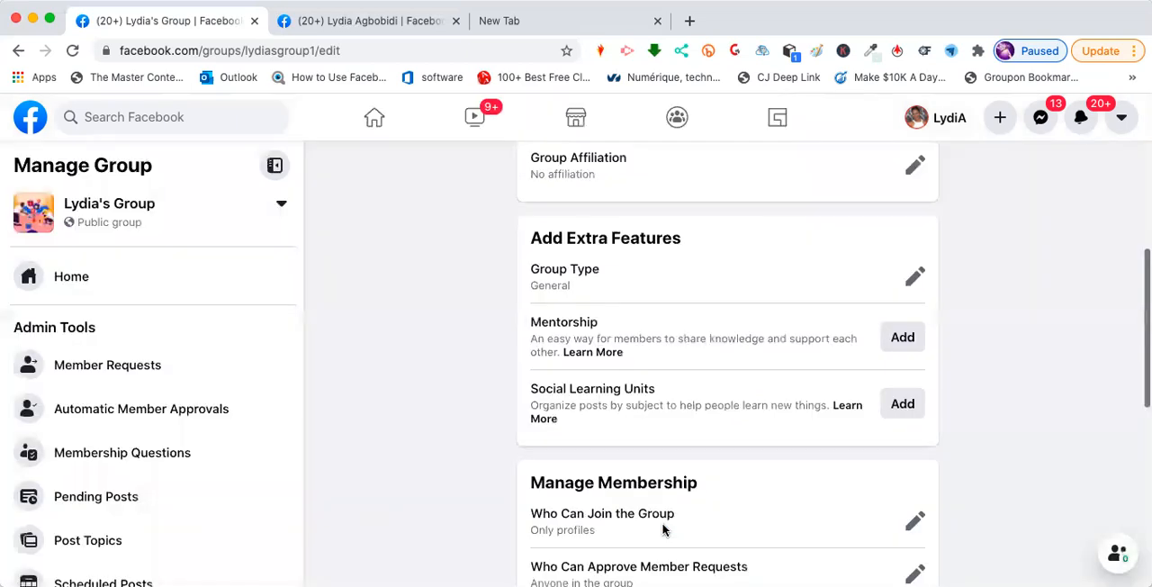
# - View the Who Can Join the Group options under Manage Membership and cancel without changes
pyautogui.scroll(-3, 826, 407)
pyautogui.scroll(-1, 828, 409)
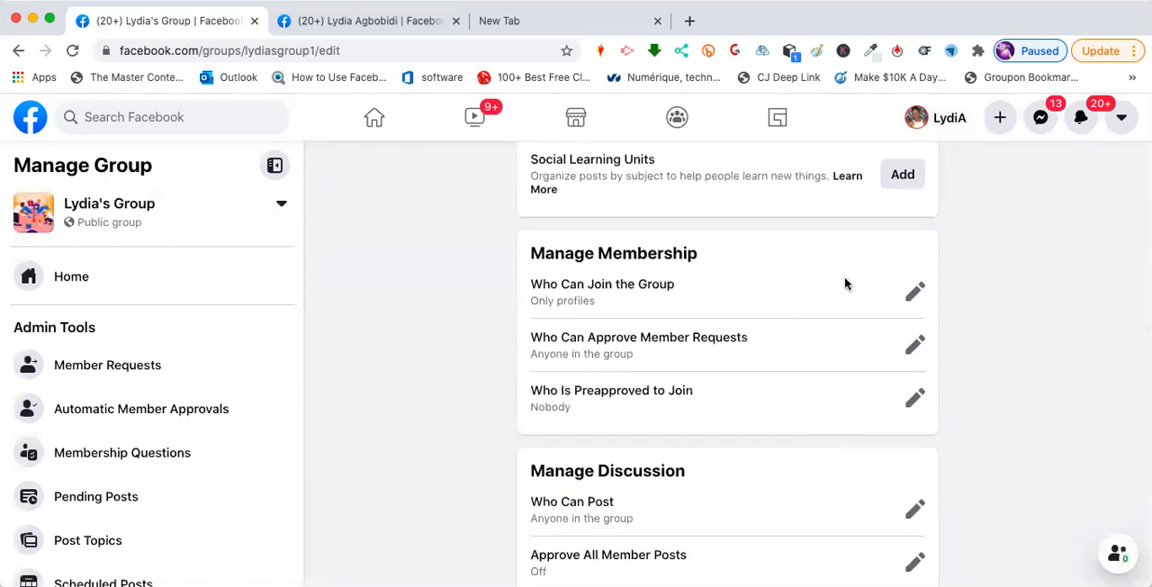
pyautogui.click(913, 296)
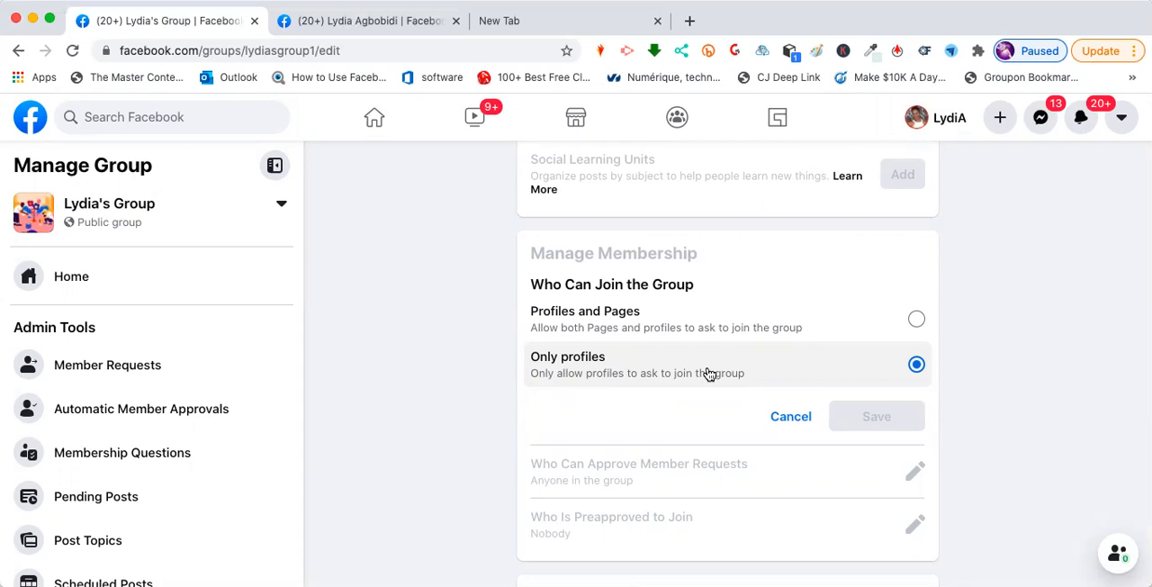
pyautogui.scroll(-1, 747, 396)
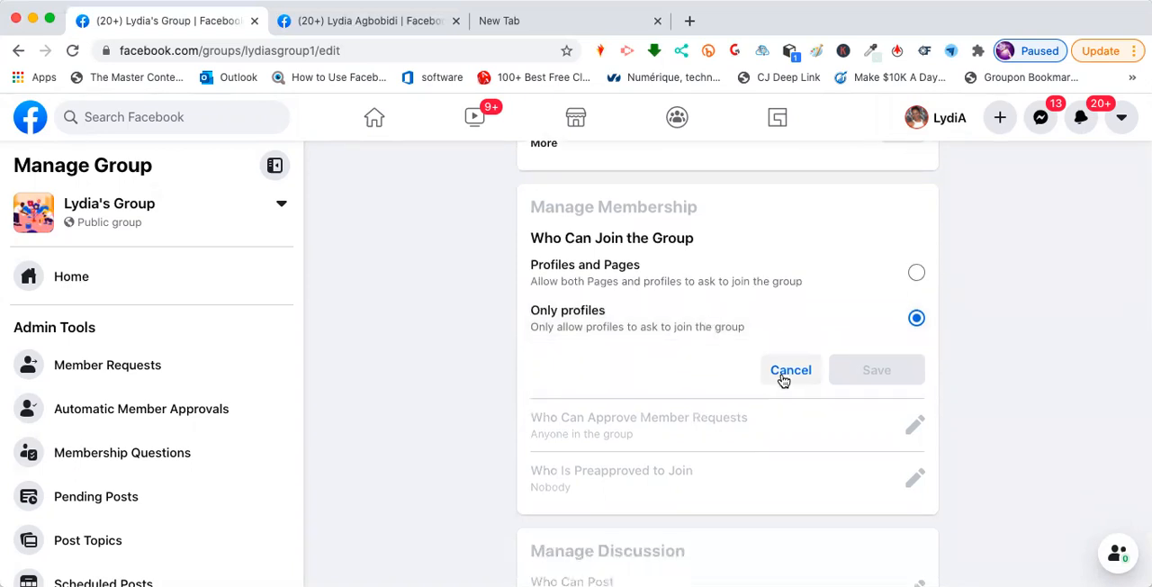
pyautogui.click(781, 378)
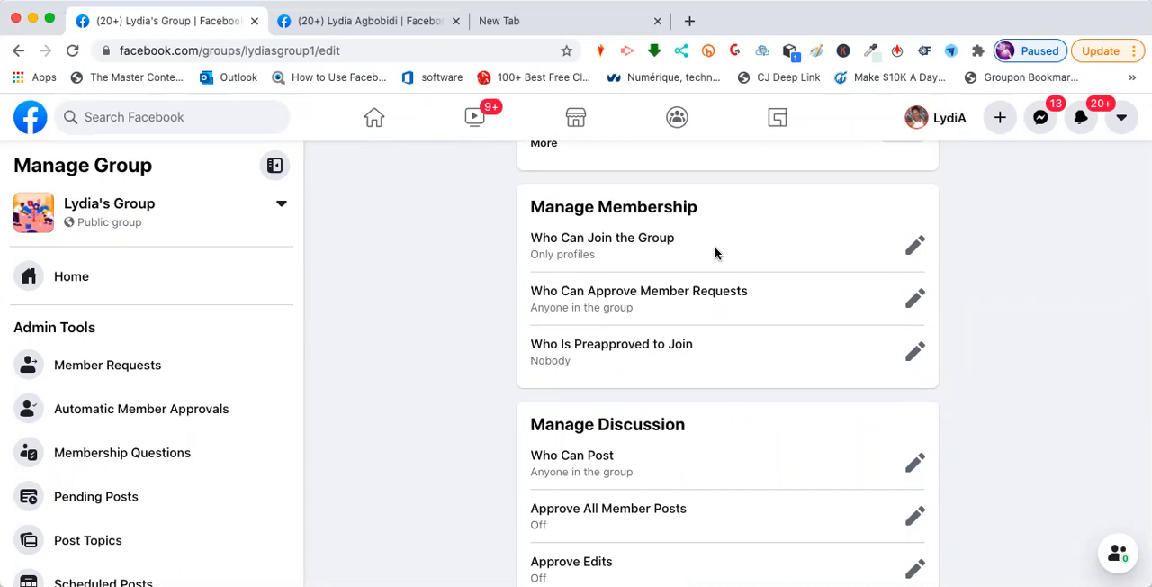
# - View the options for approving member requests and the Membership Preapprovals methods, leaving both without saving changes
pyautogui.click(924, 301)
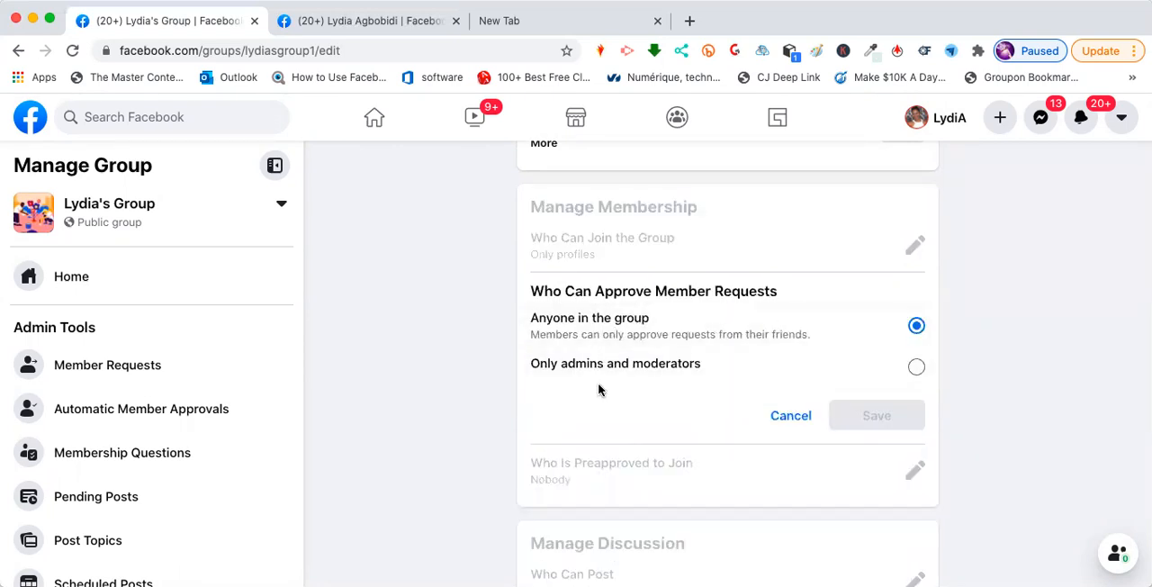
pyautogui.click(917, 366)
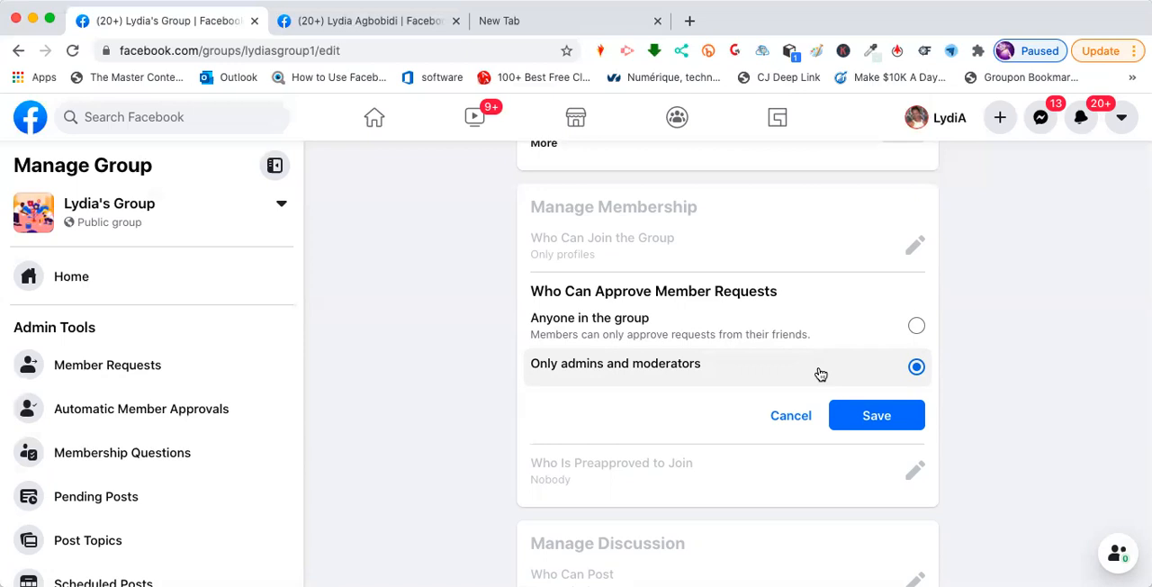
pyautogui.click(782, 417)
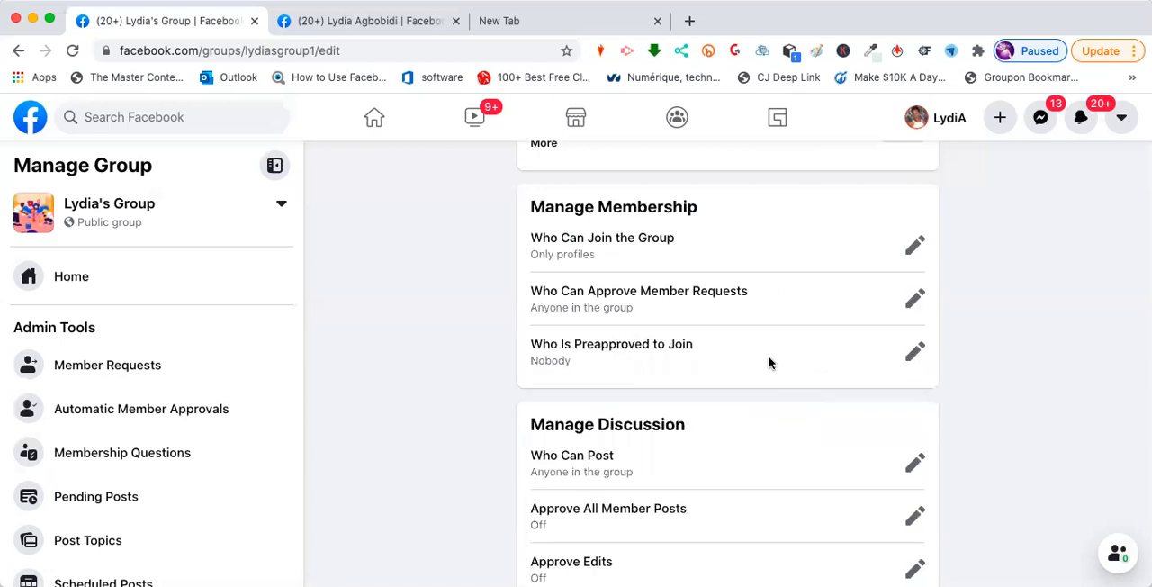
pyautogui.click(915, 353)
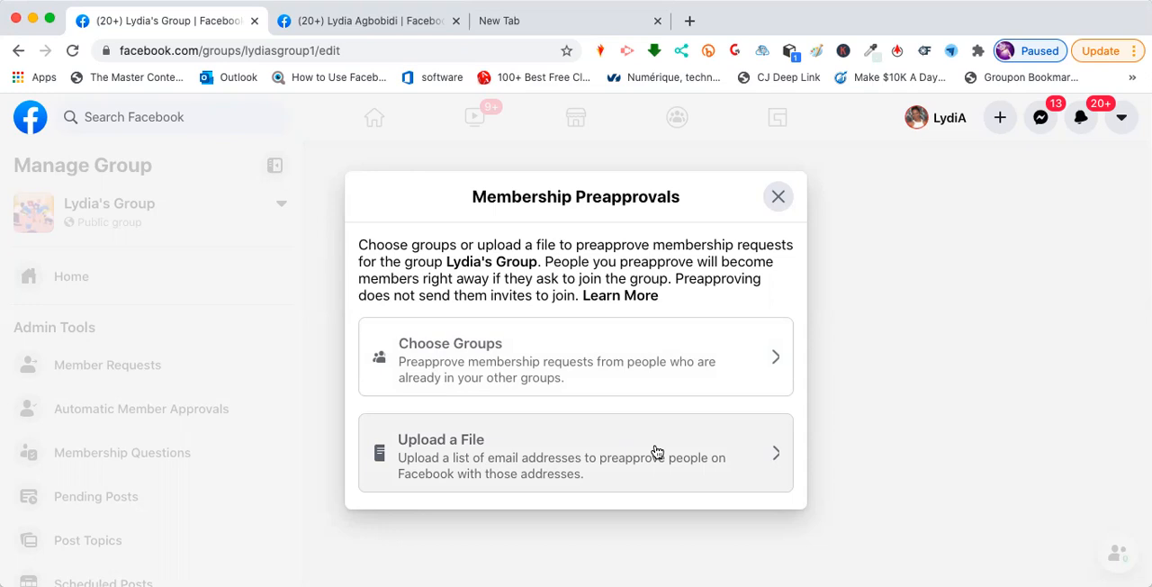
pyautogui.click(778, 200)
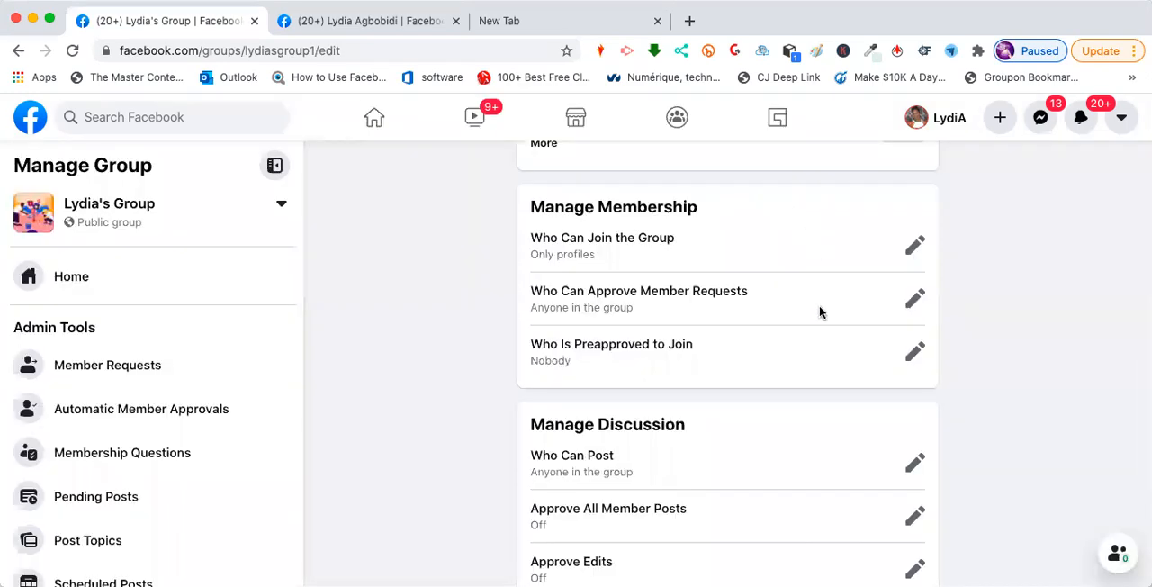
# - View the Who Can Post options under Manage Discussion and cancel without changes
pyautogui.scroll(-2, 819, 312)
pyautogui.scroll(-1, 819, 312)
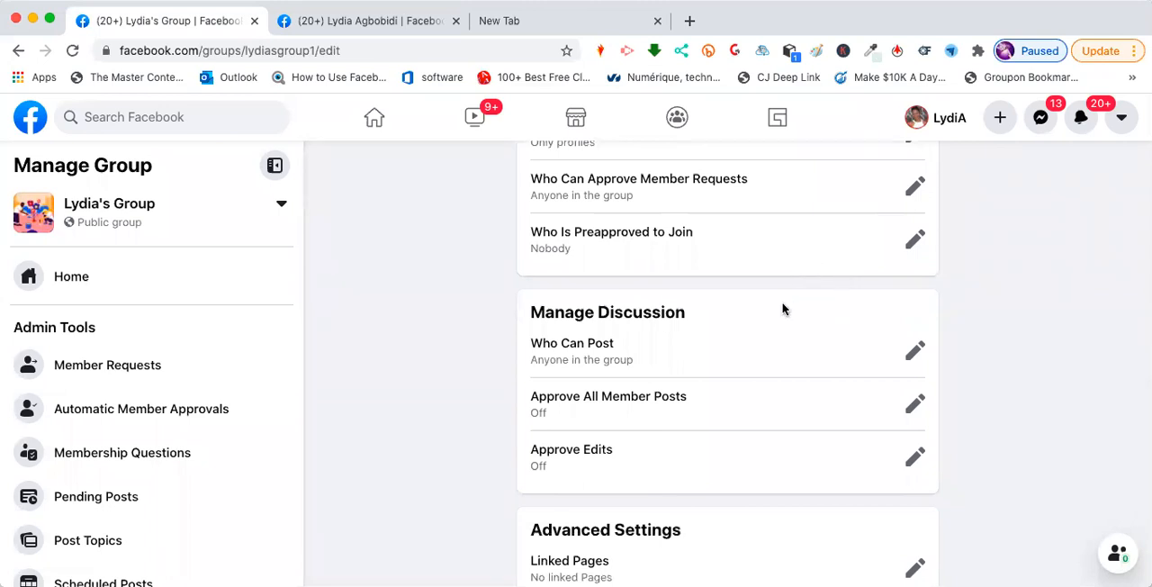
pyautogui.scroll(-1, 782, 308)
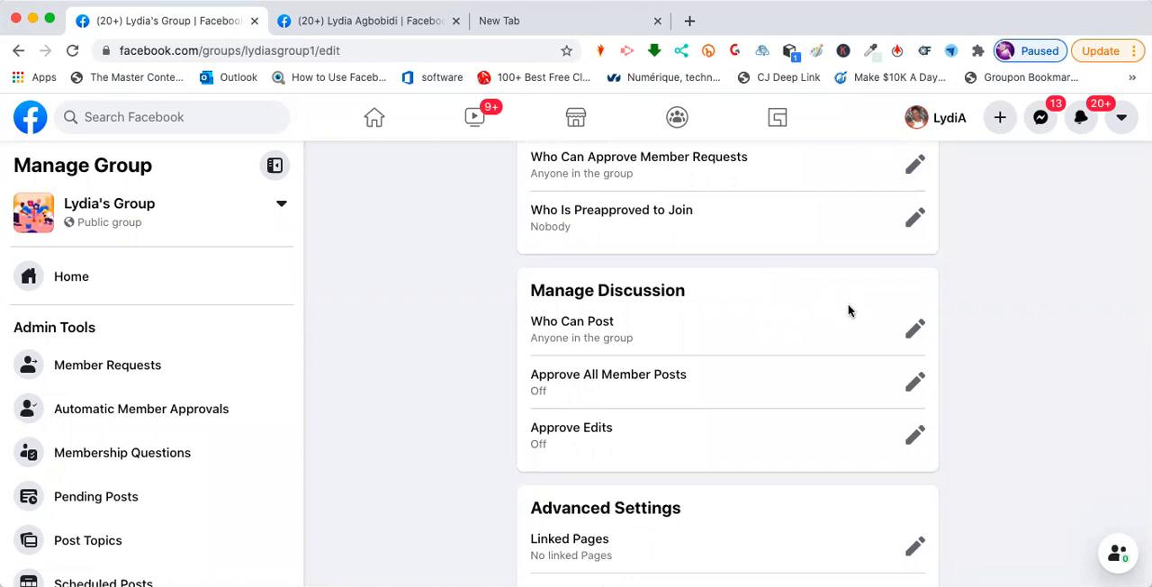
pyautogui.click(920, 330)
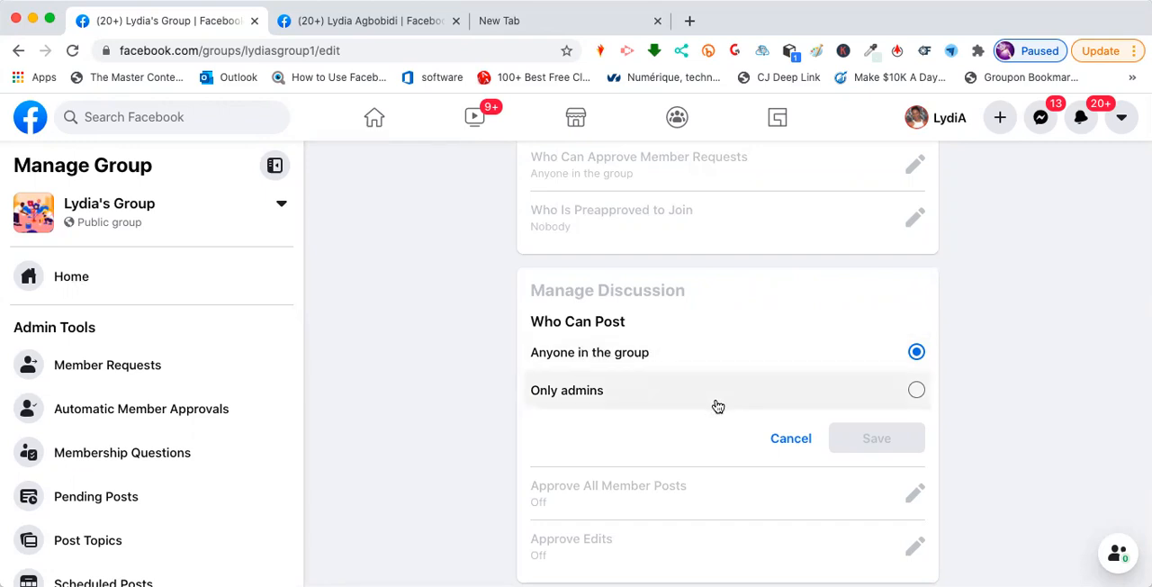
pyautogui.click(786, 441)
# - Set Approve All Member Posts to On and save it
pyautogui.scroll(-1, 738, 496)
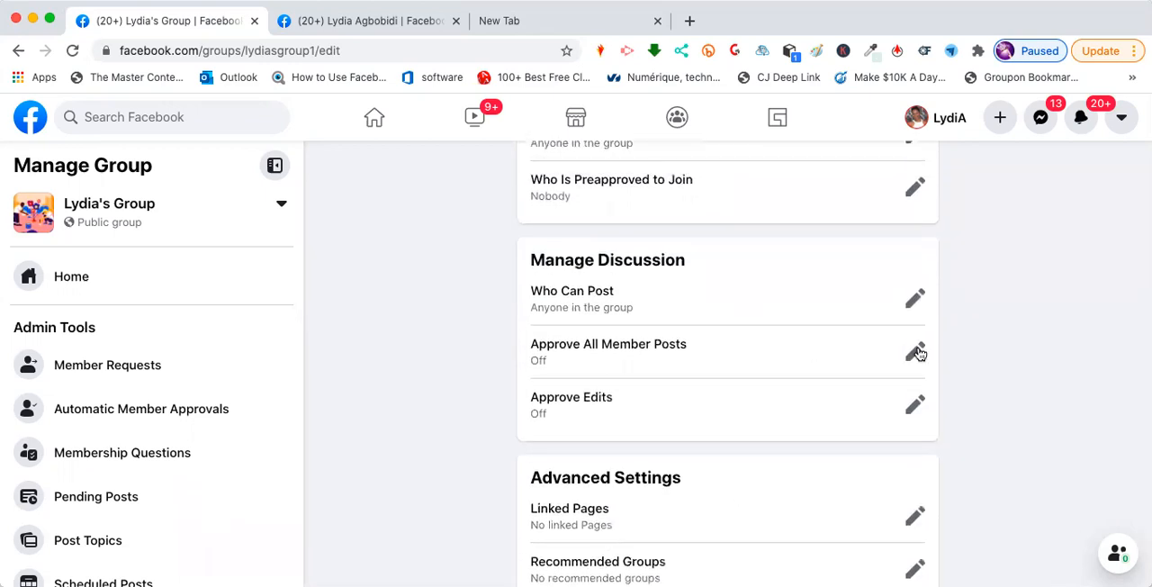
pyautogui.click(916, 352)
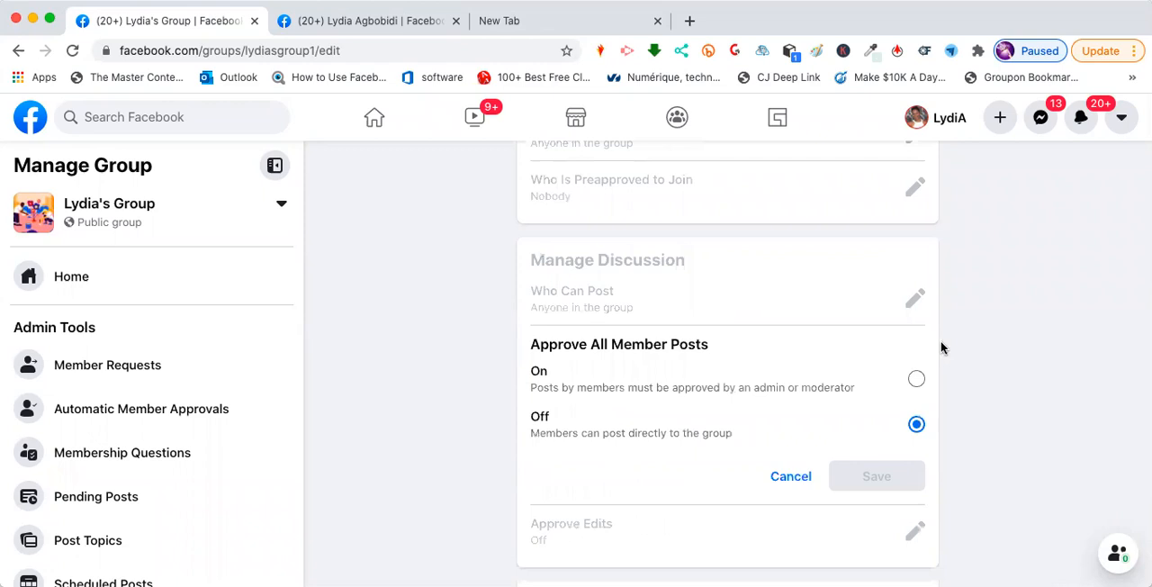
pyautogui.scroll(3, 938, 361)
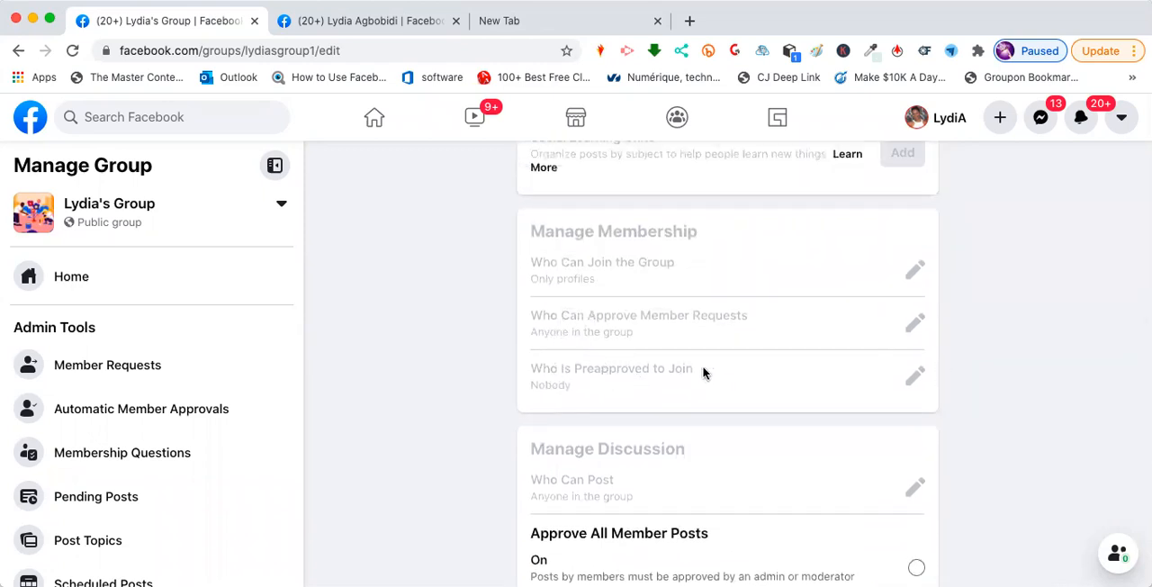
pyautogui.scroll(-3, 1005, 386)
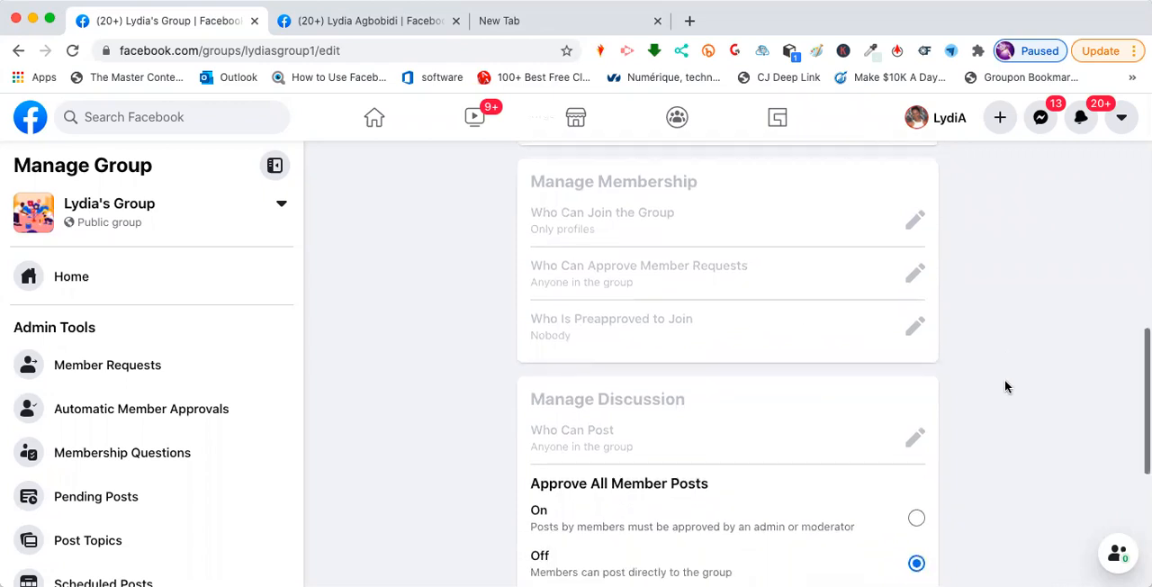
pyautogui.scroll(-1, 1006, 386)
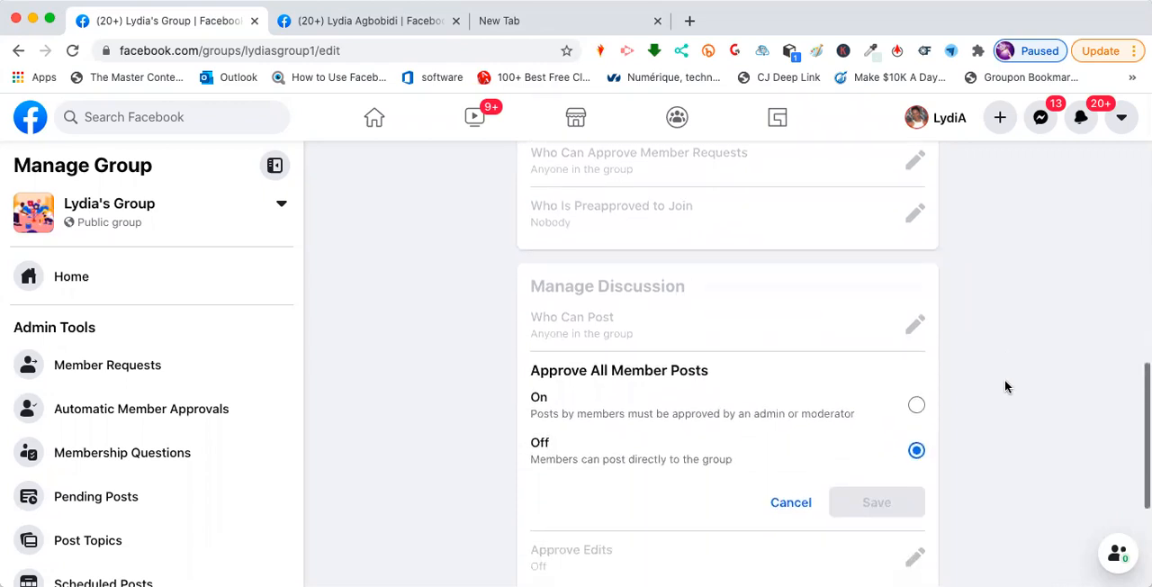
pyautogui.scroll(-2, 1006, 386)
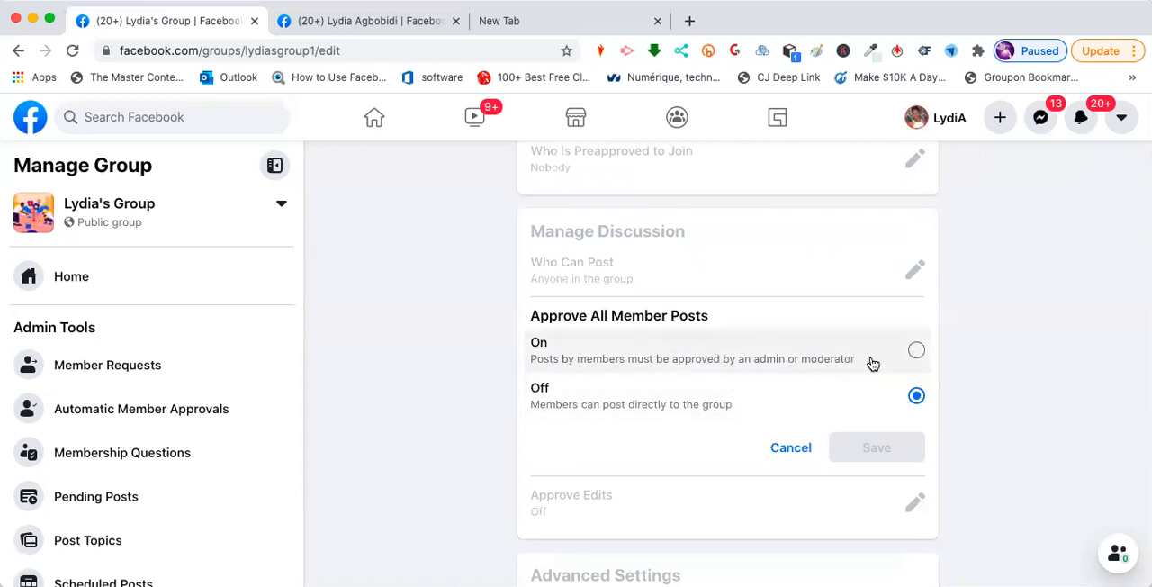
pyautogui.click(917, 351)
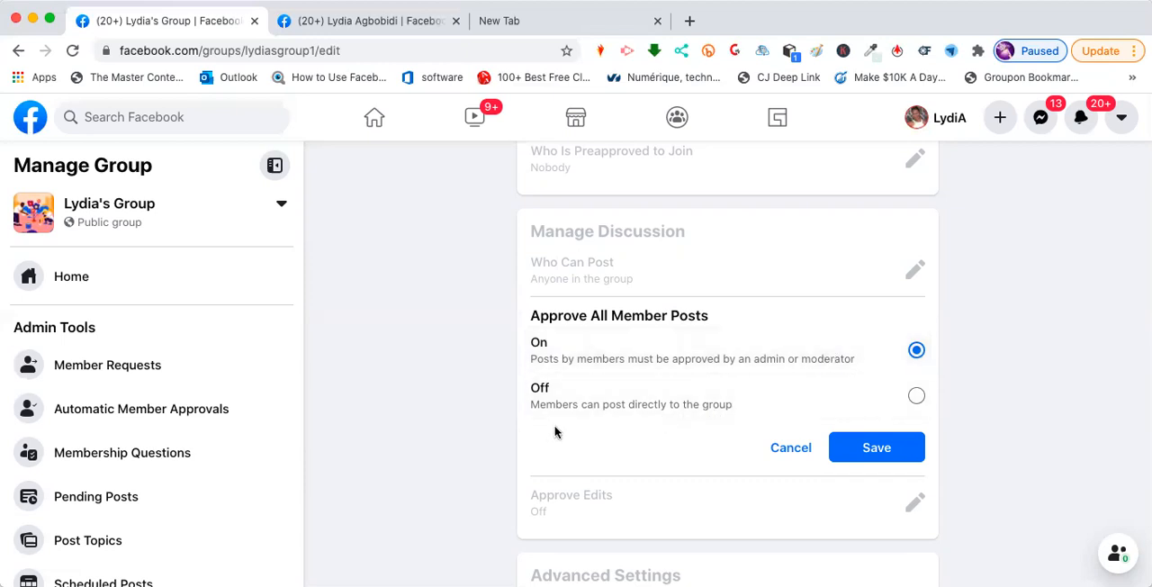
pyautogui.click(872, 447)
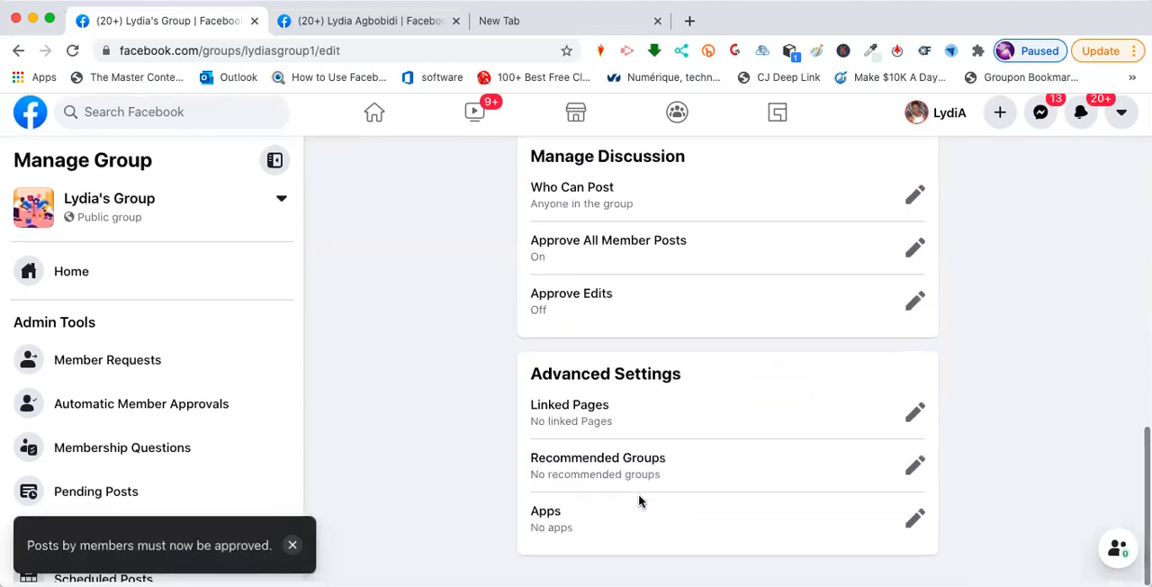
# - View the Linked Pages and Recommended Groups settings, closing each without changes
pyautogui.click(913, 423)
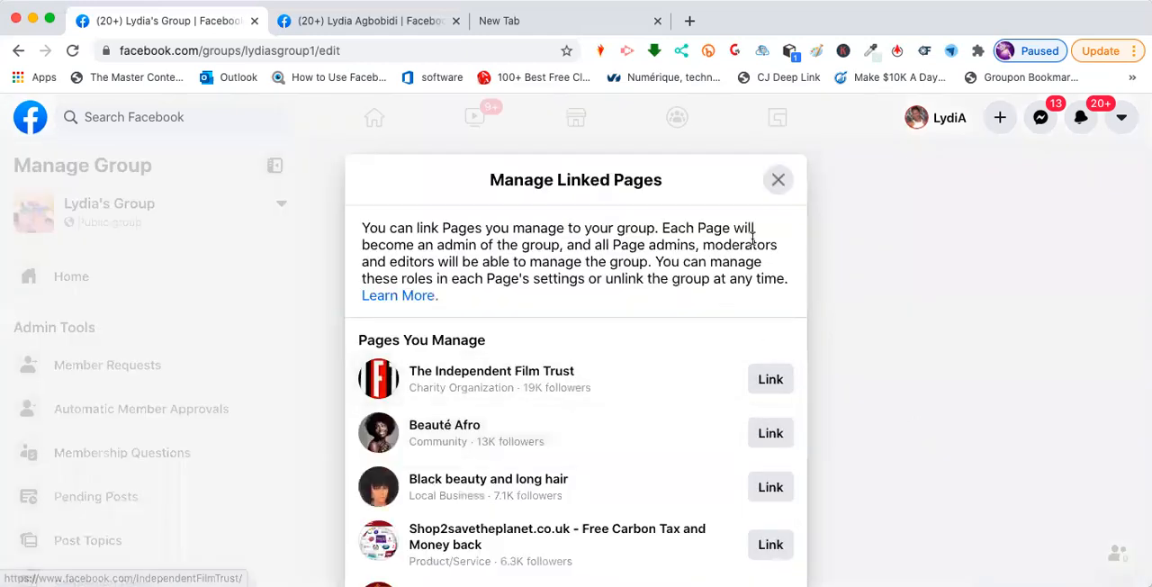
pyautogui.click(786, 181)
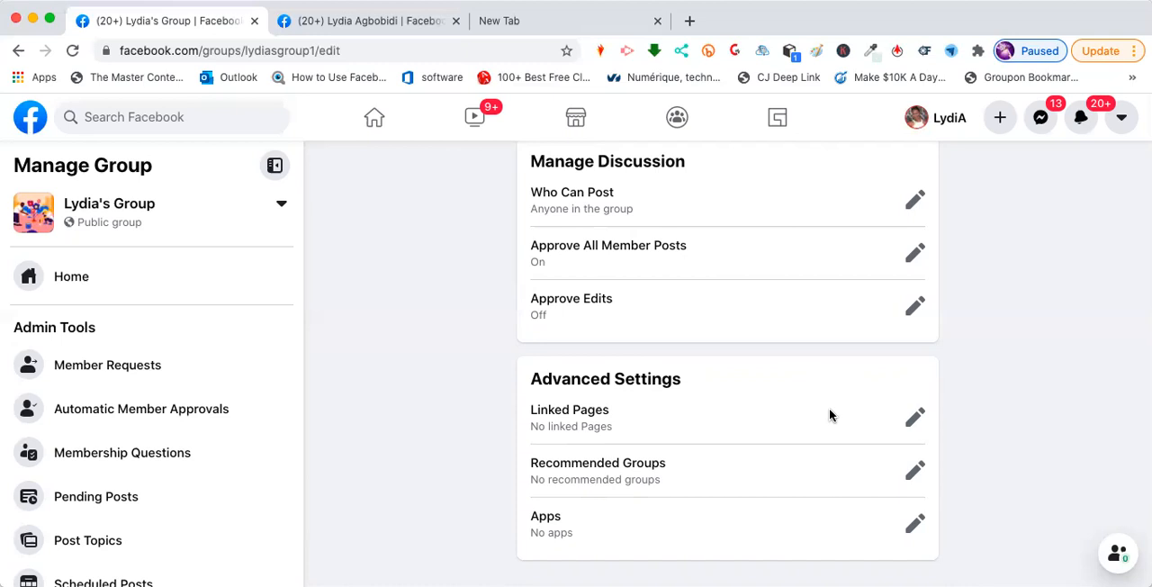
pyautogui.click(913, 475)
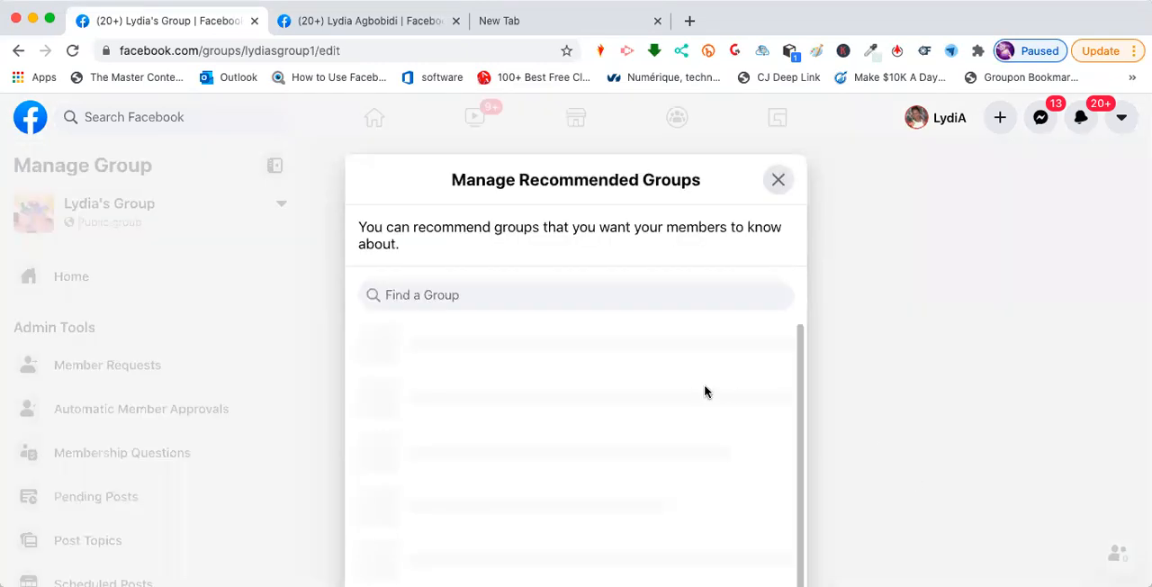
pyautogui.click(780, 181)
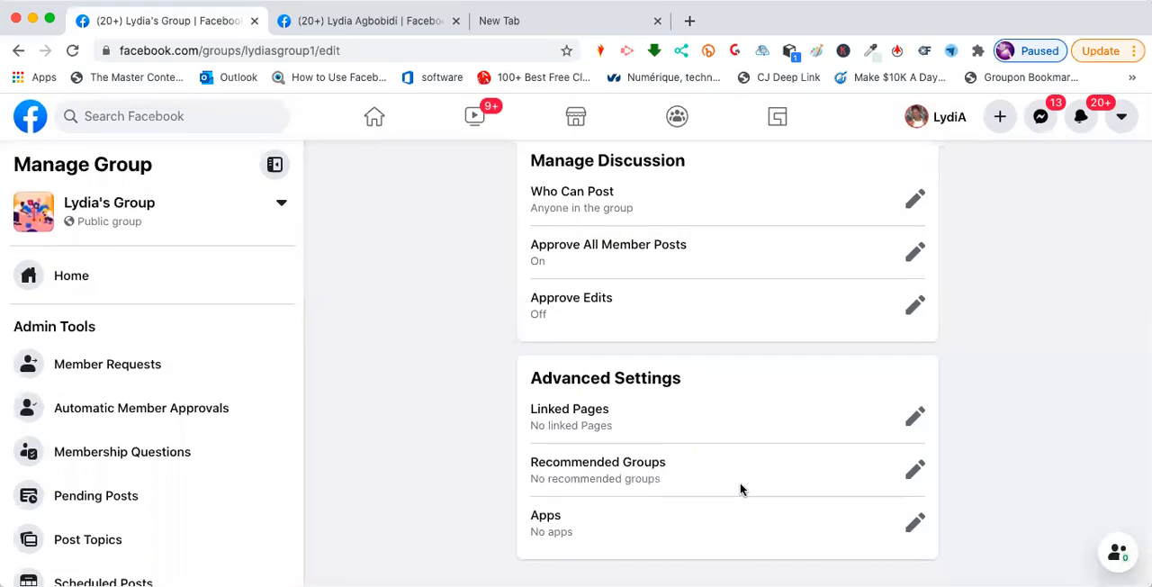
pyautogui.scroll(2, 740, 489)
pyautogui.scroll(6, 978, 399)
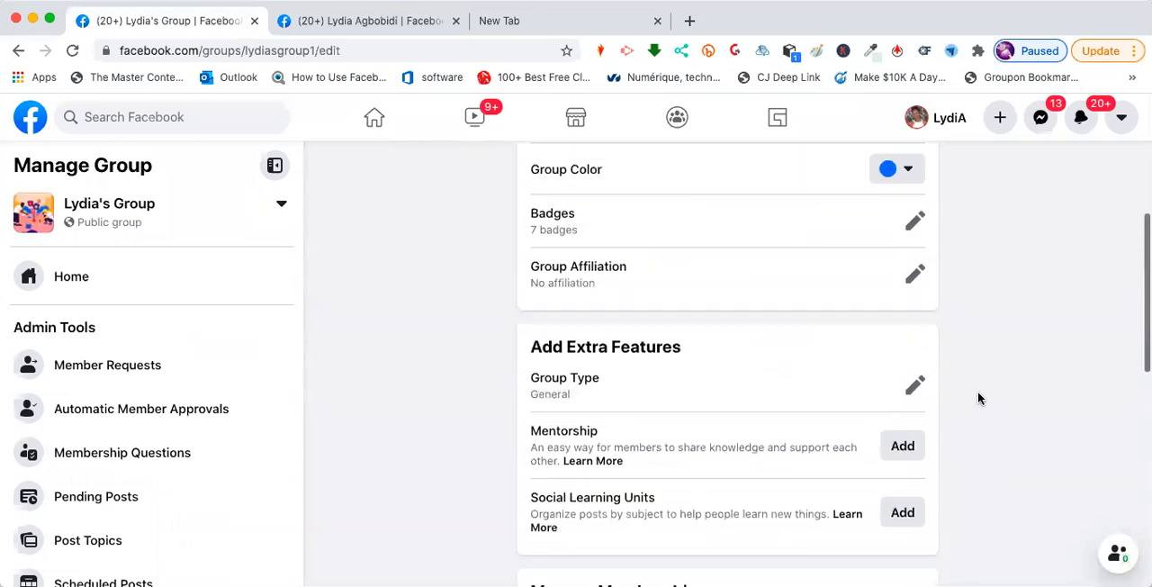